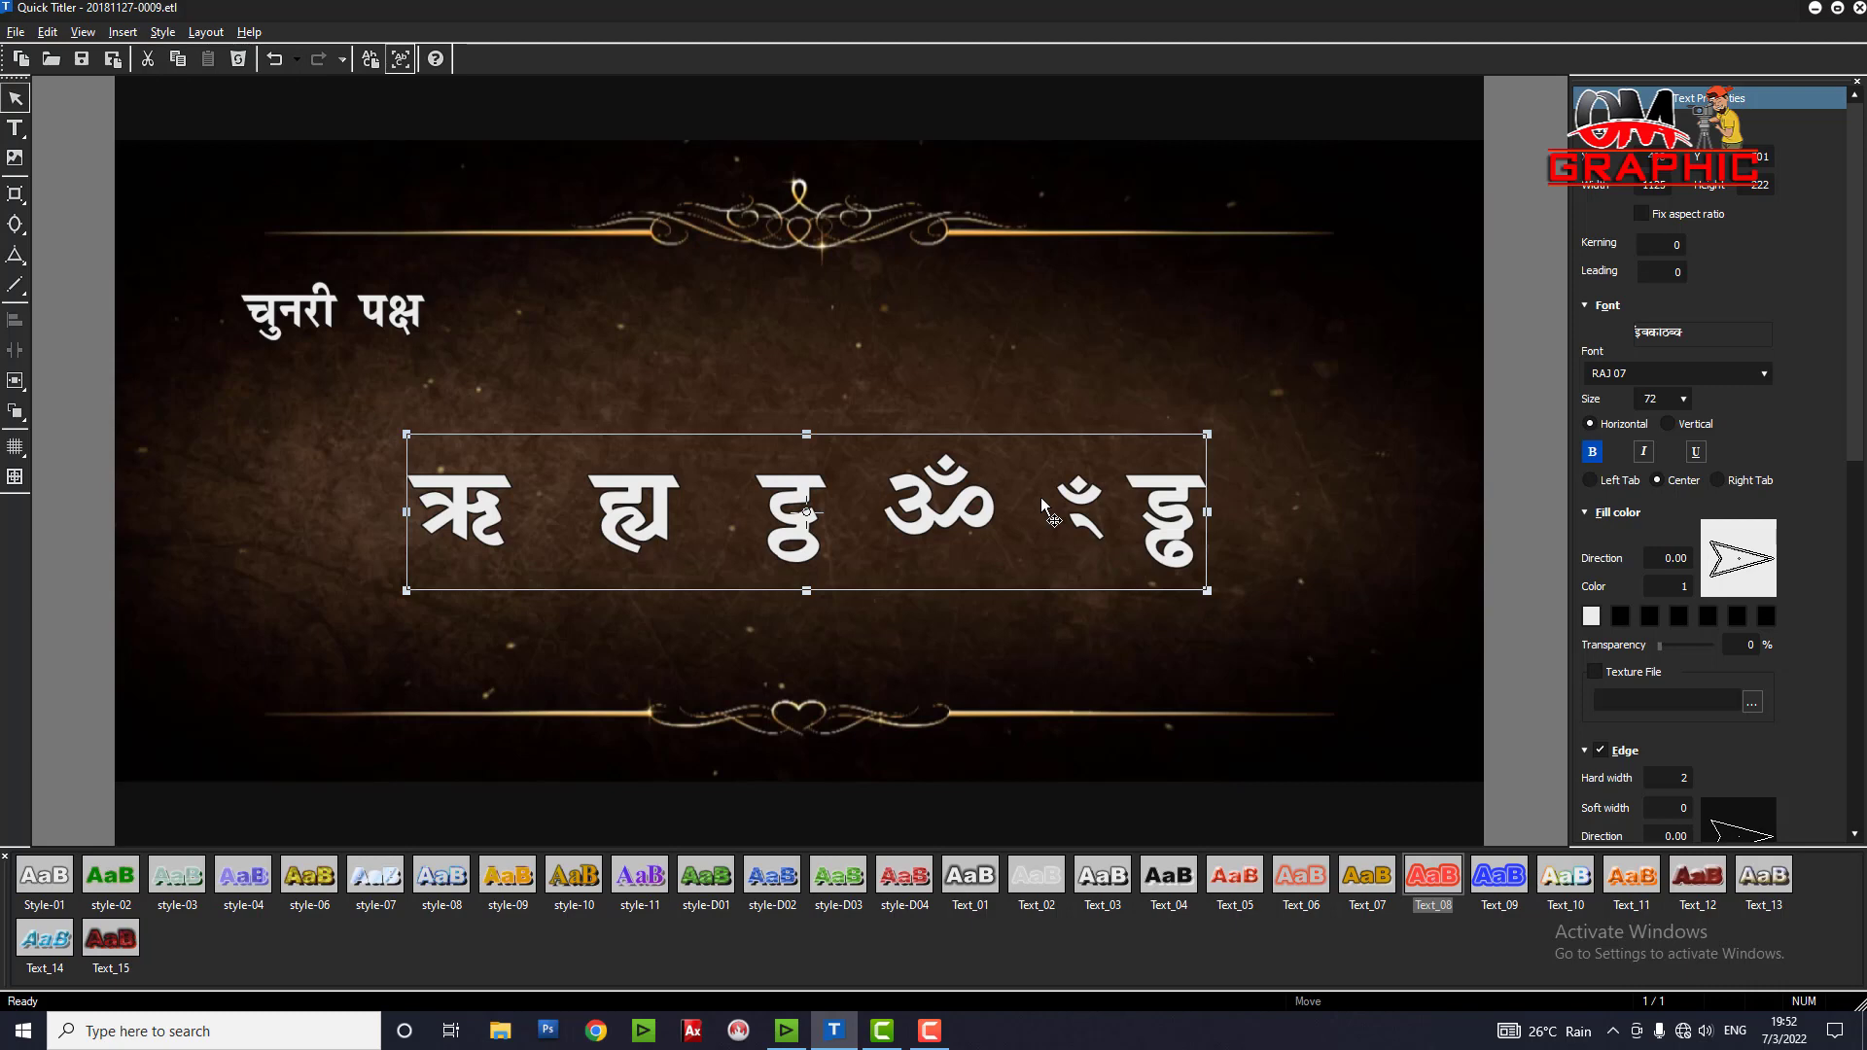
pyautogui.click(861, 389)
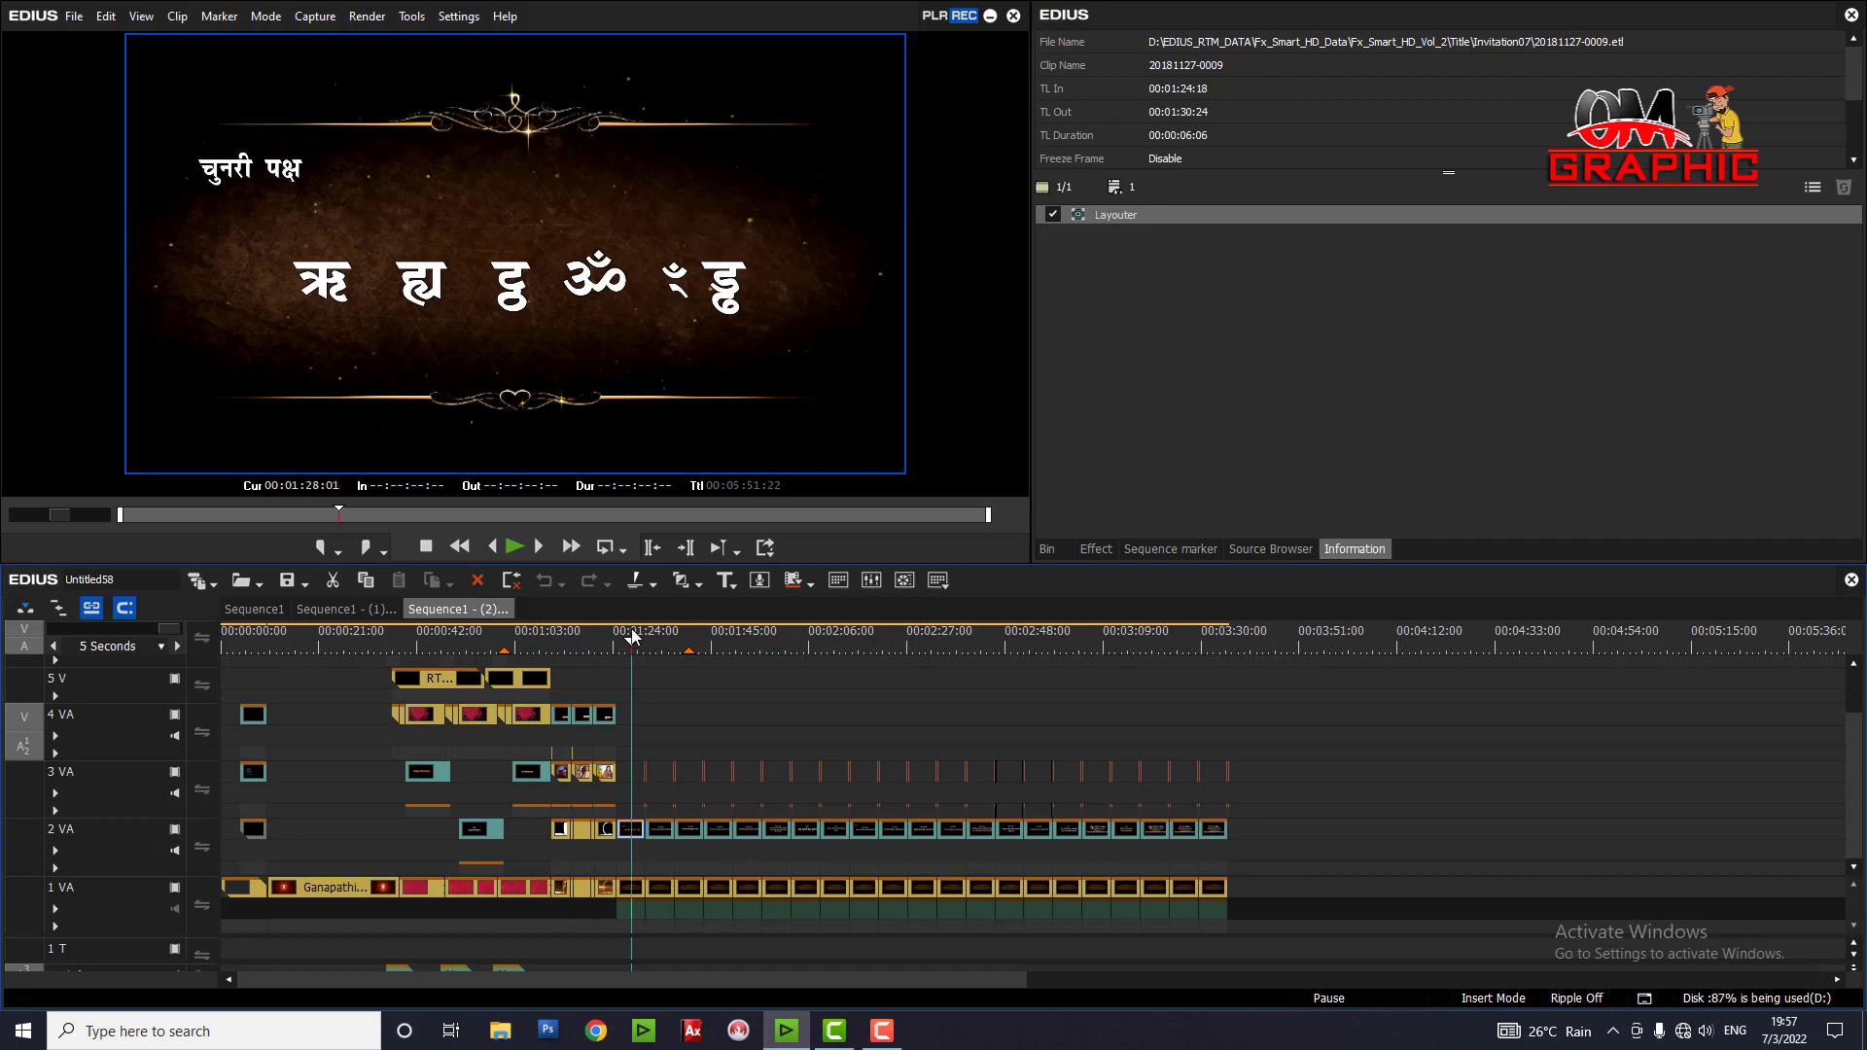
# Move the playhead to 00:00:18:14, enlarge the timeline area and mute audio tracks 1 A, 2 A and 3 A
pyautogui.click(308, 649)
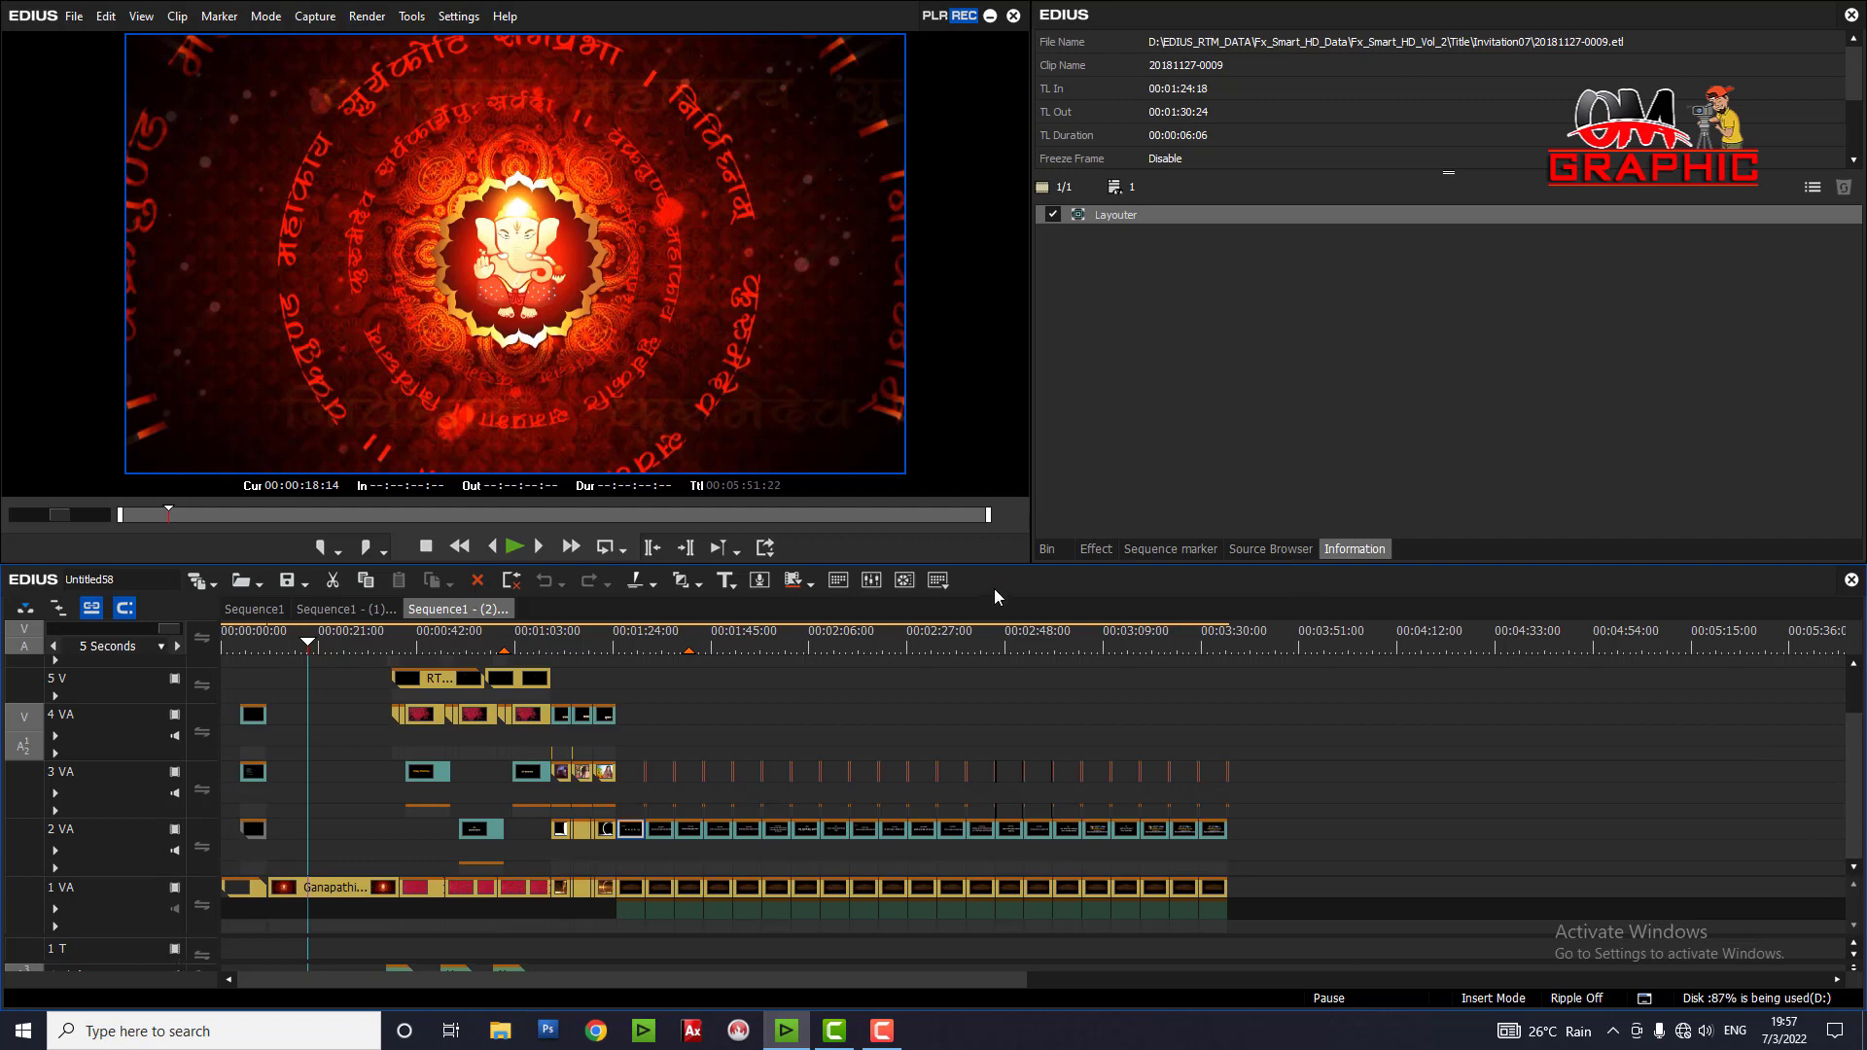
pyautogui.moveTo(1022, 566); pyautogui.dragTo(1023, 490)
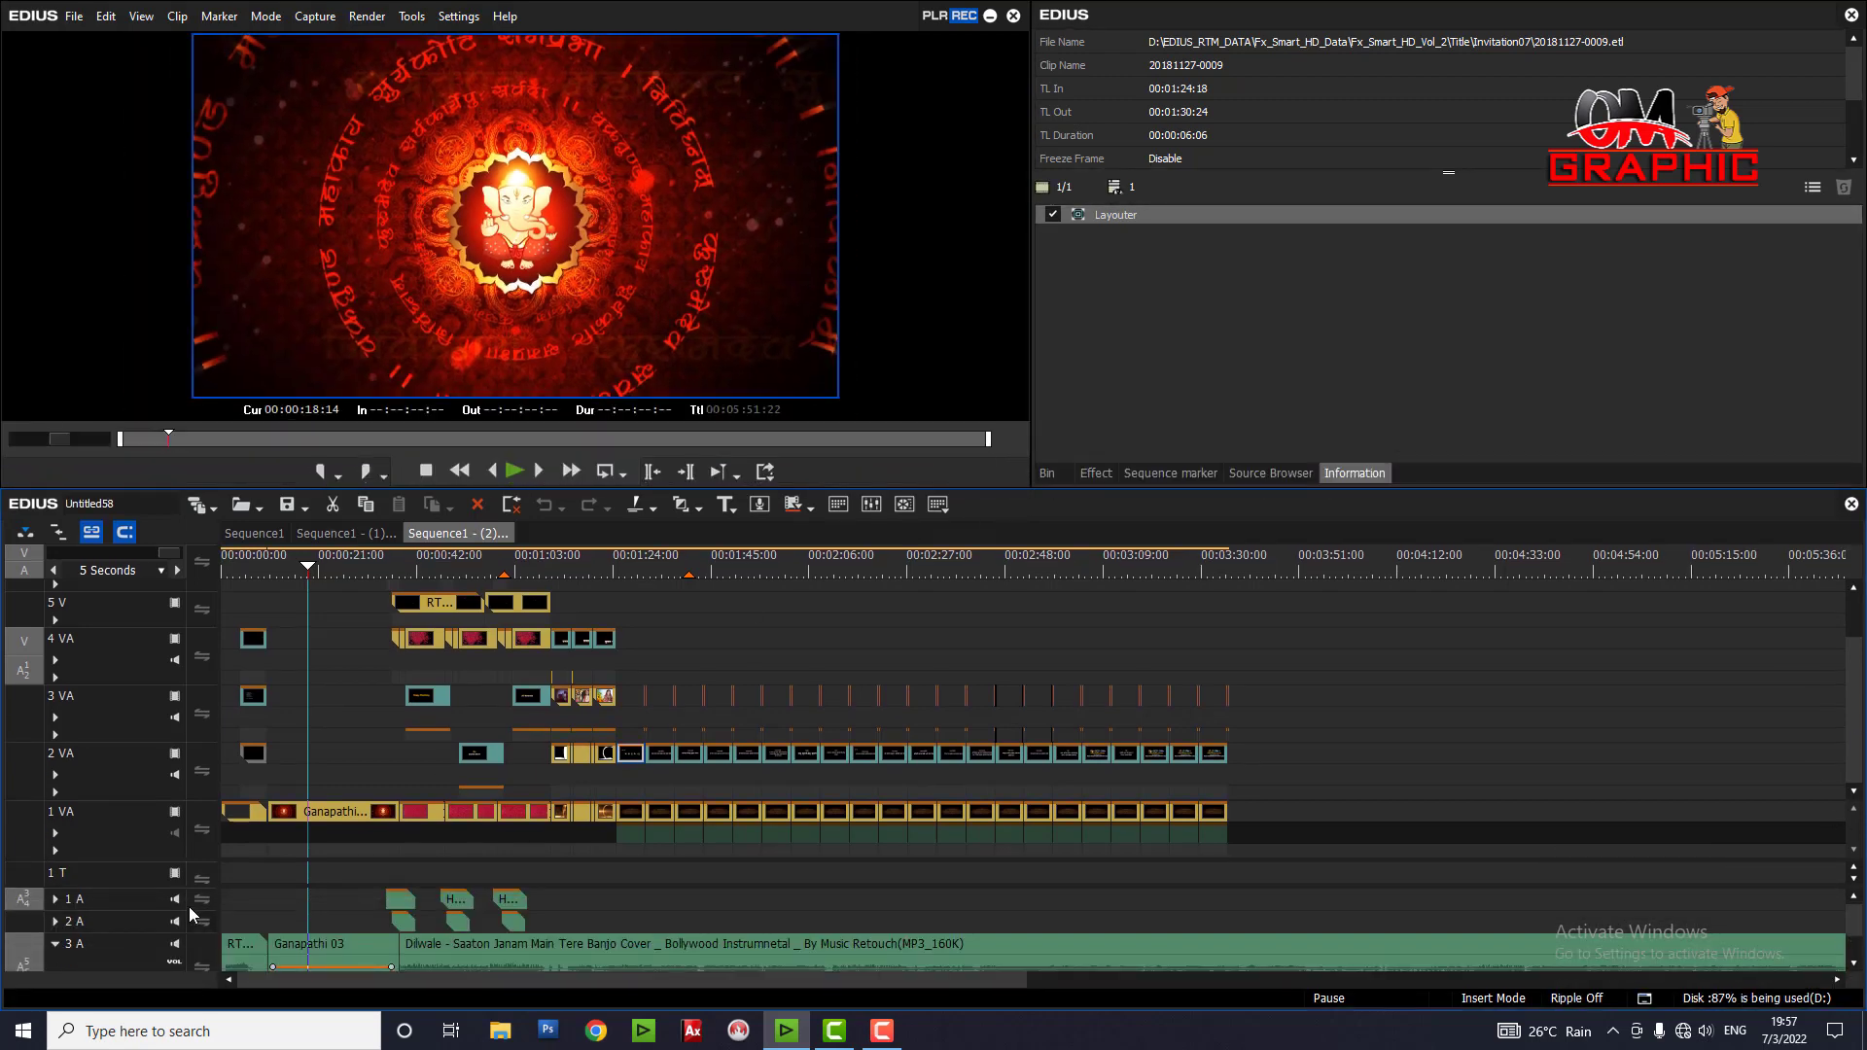
pyautogui.click(174, 946)
pyautogui.click(174, 921)
pyautogui.click(174, 899)
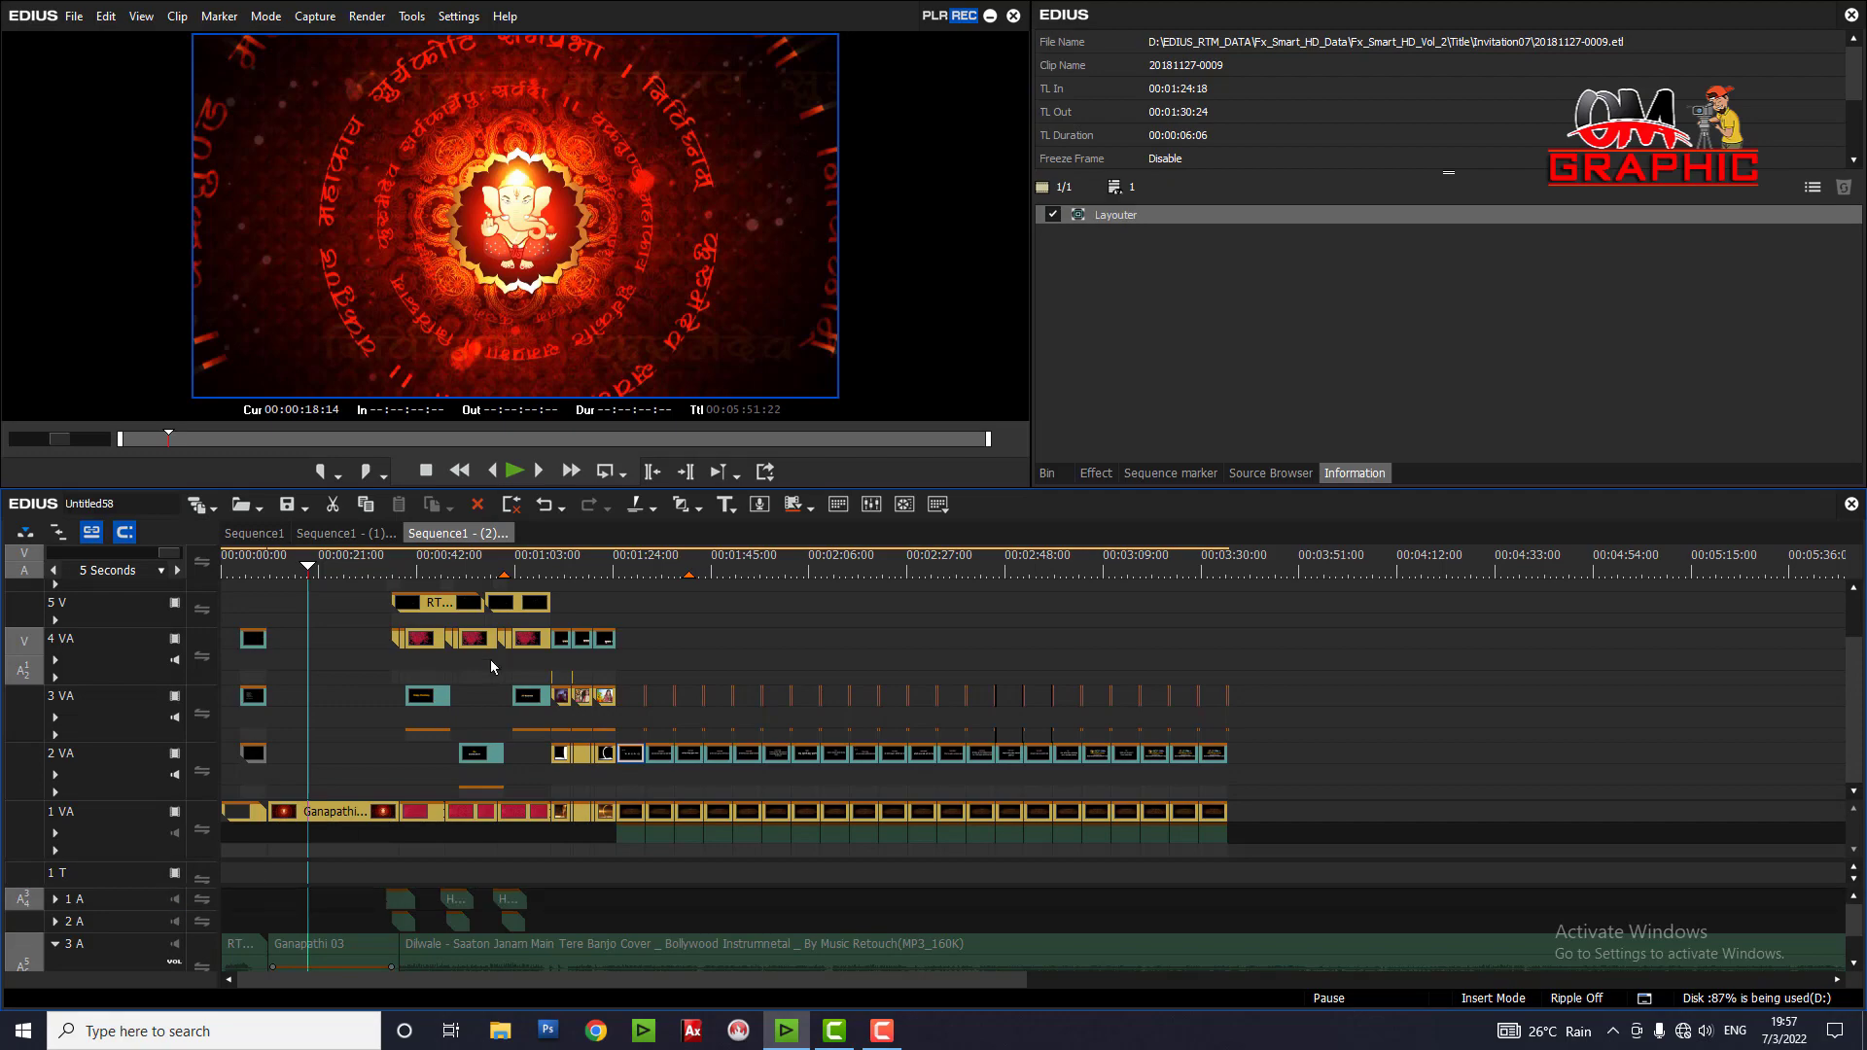
pyautogui.moveTo(293, 600); pyautogui.dragTo(681, 762)
pyautogui.scroll(2, 728, 621)
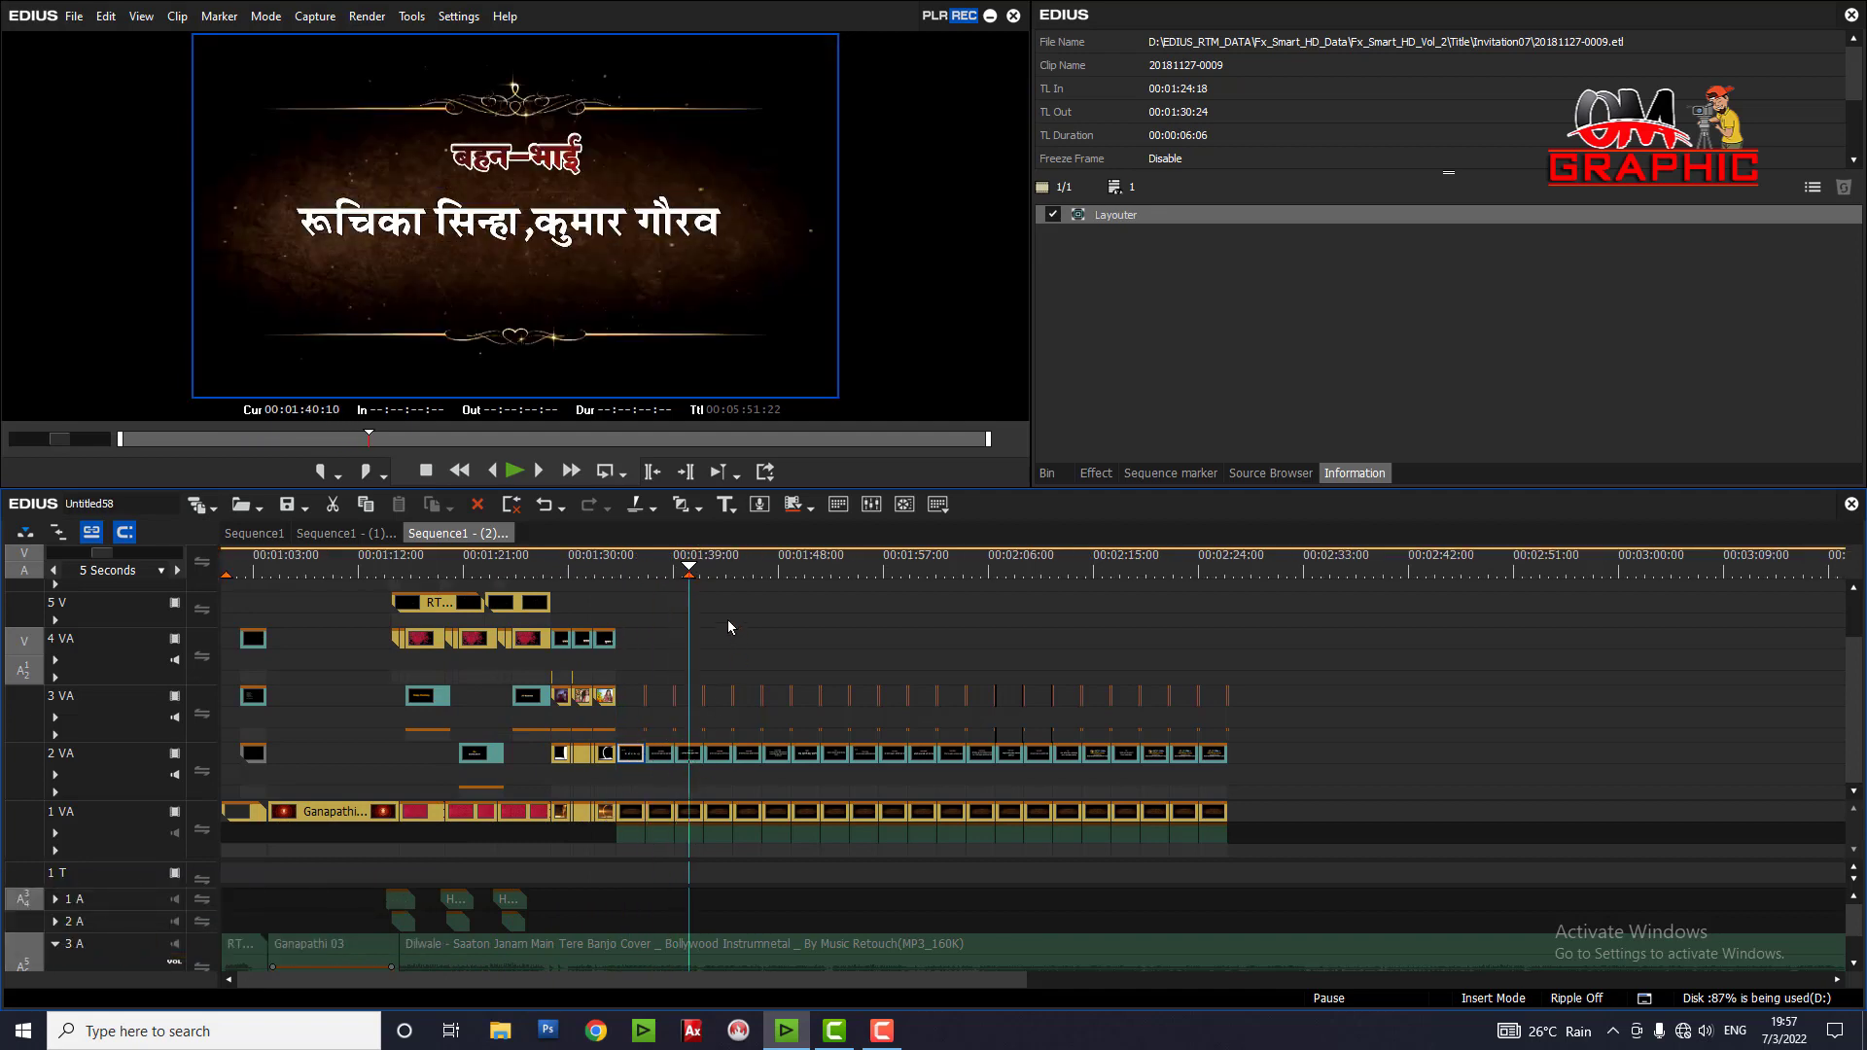
pyautogui.moveTo(690, 574); pyautogui.dragTo(702, 681)
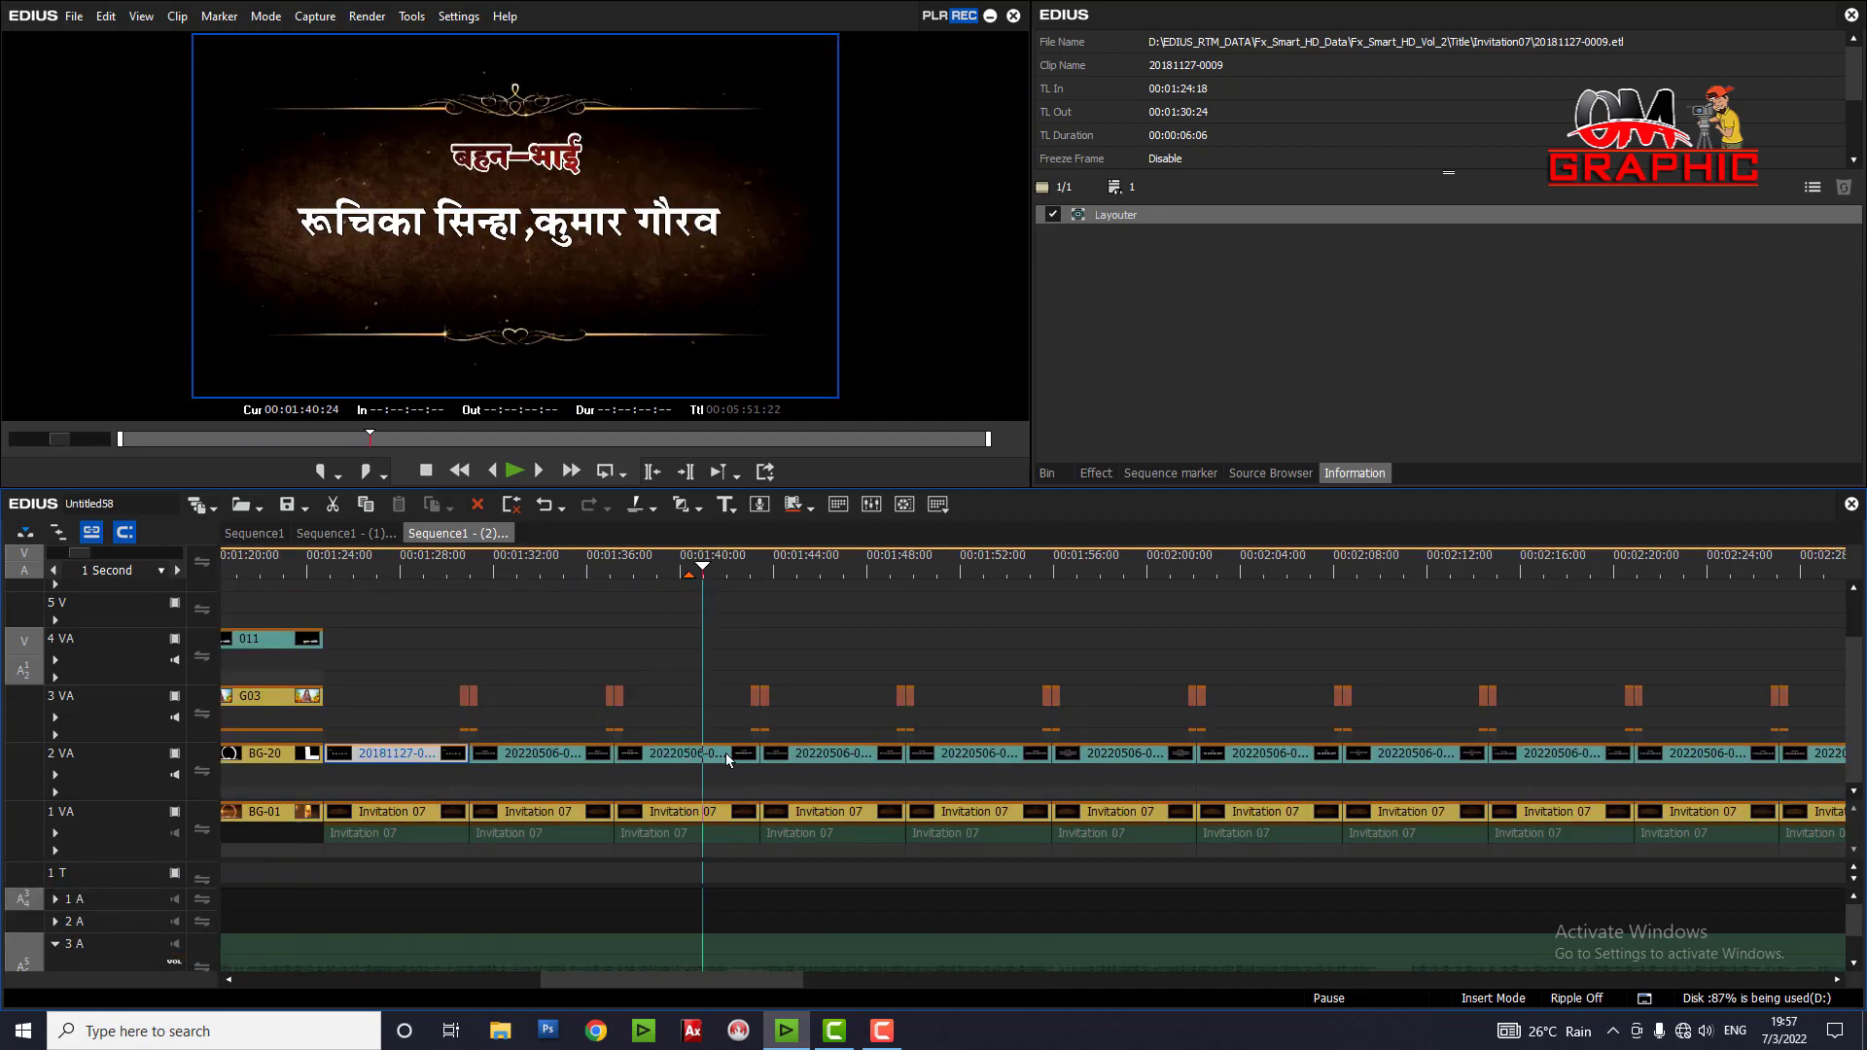
pyautogui.click(665, 589)
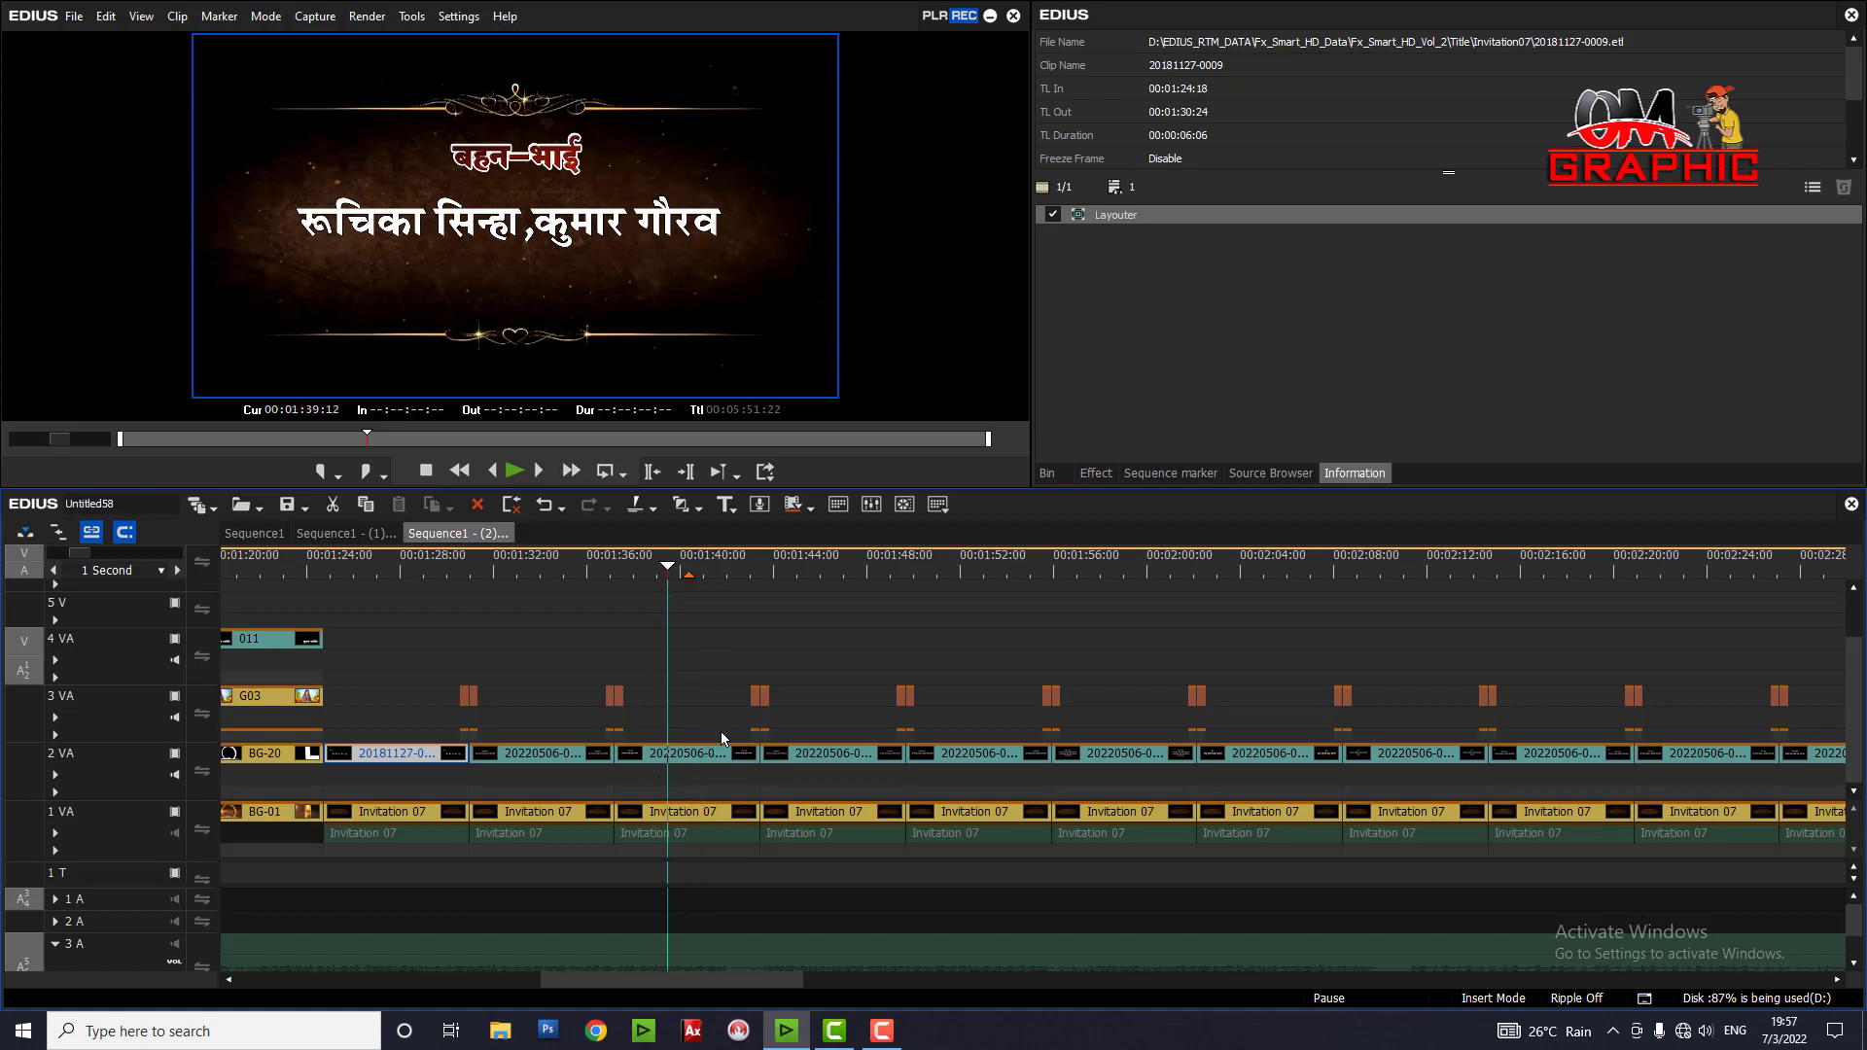
pyautogui.click(396, 572)
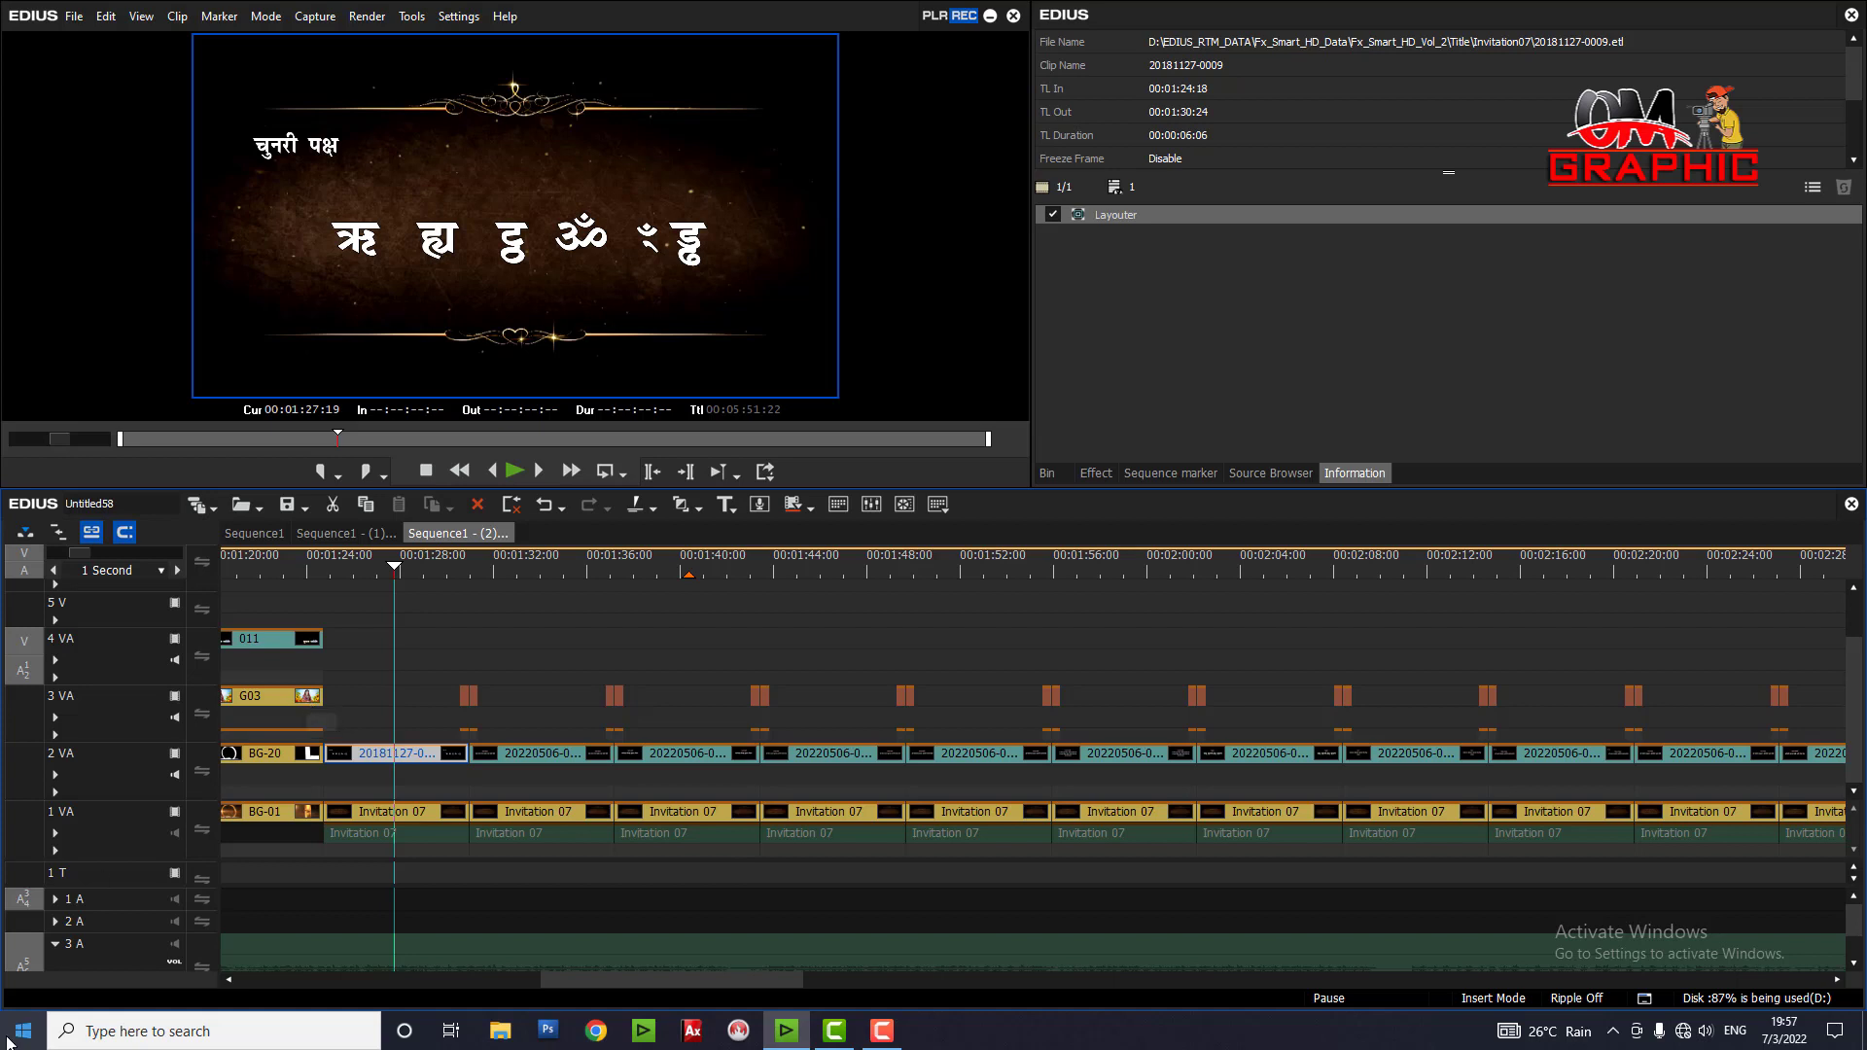
pyautogui.click(83, 1035)
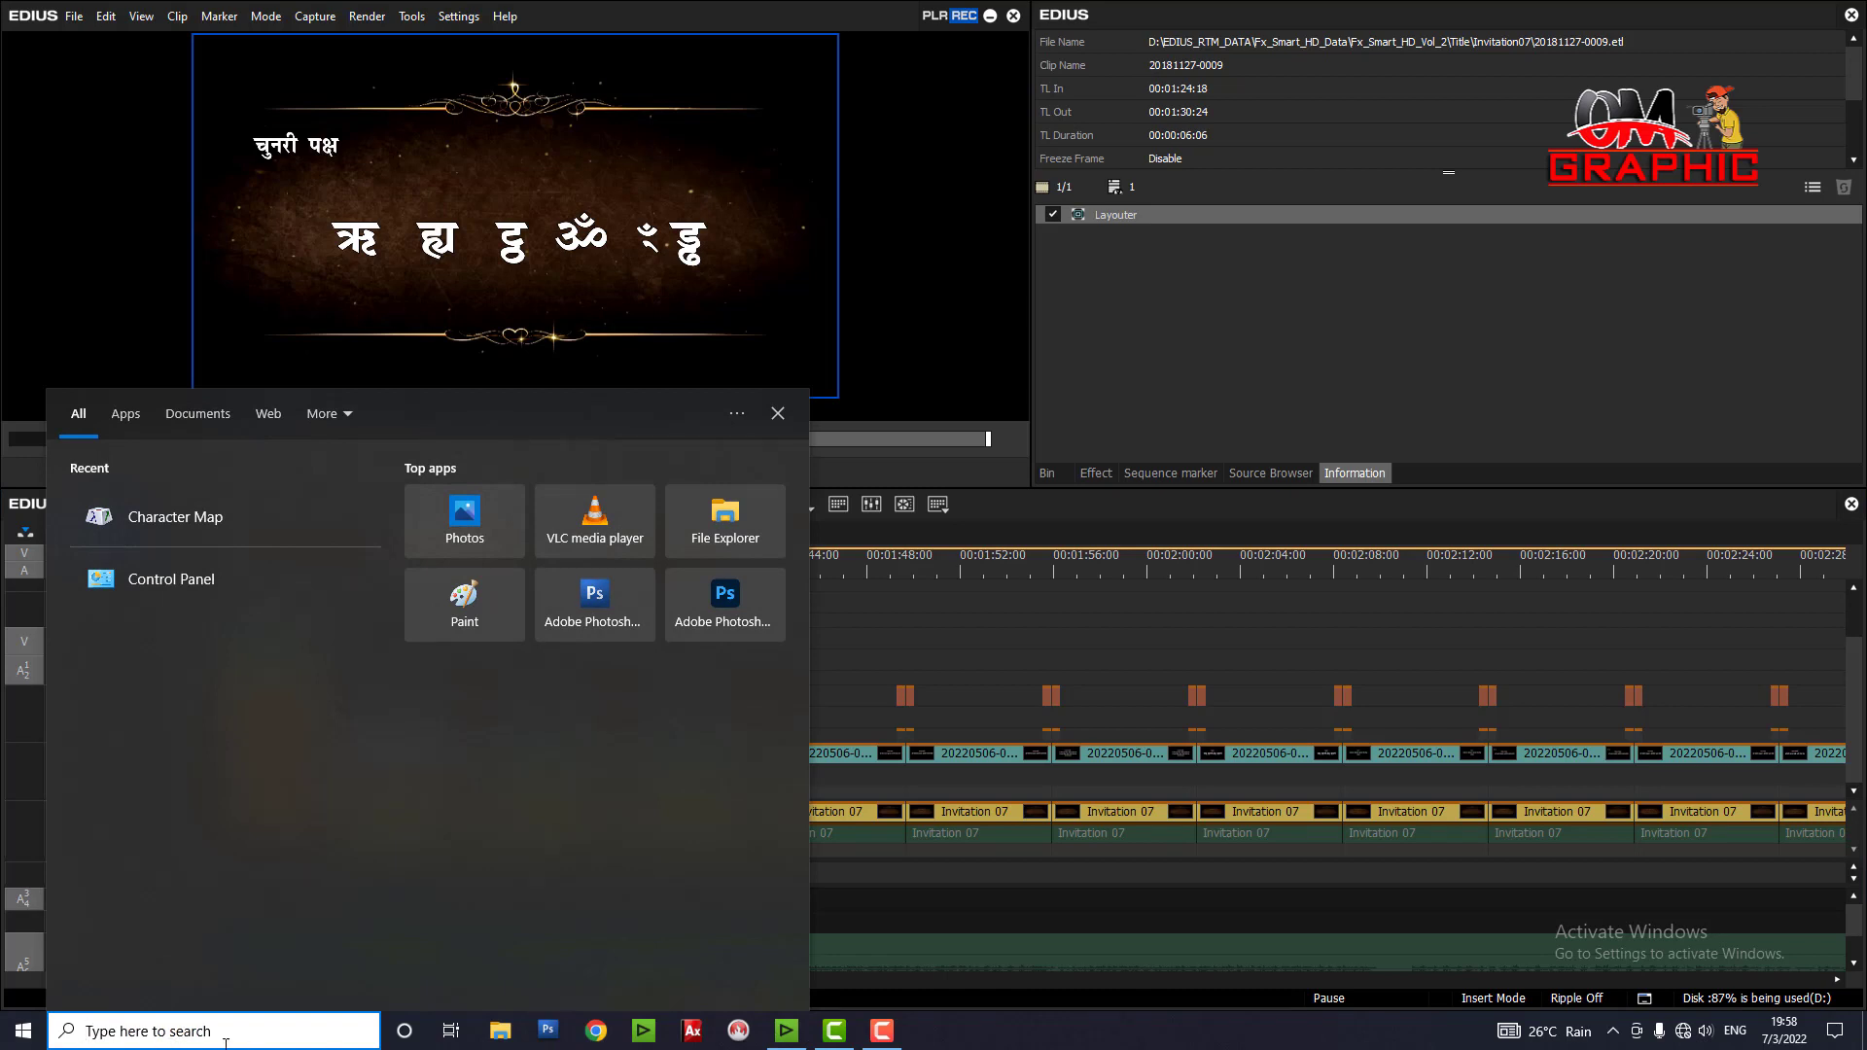
pyautogui.press('Escape')
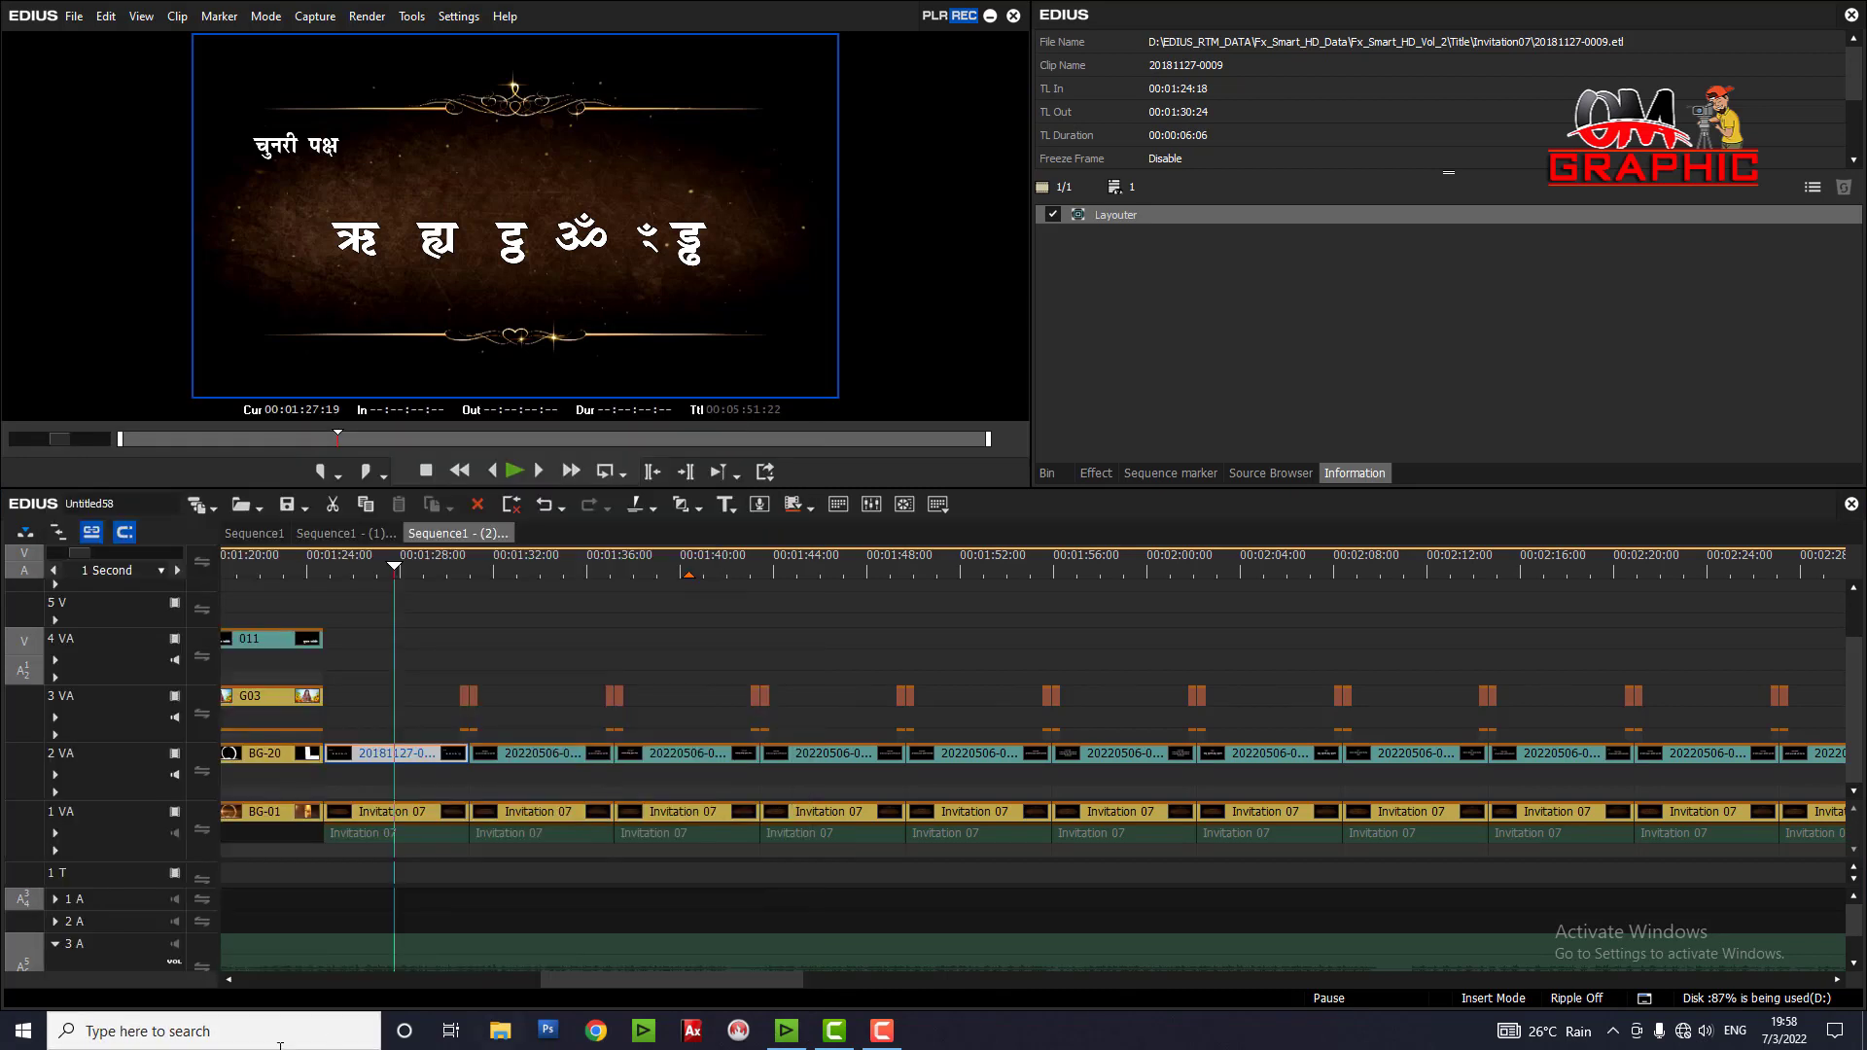
pyautogui.click(219, 1032)
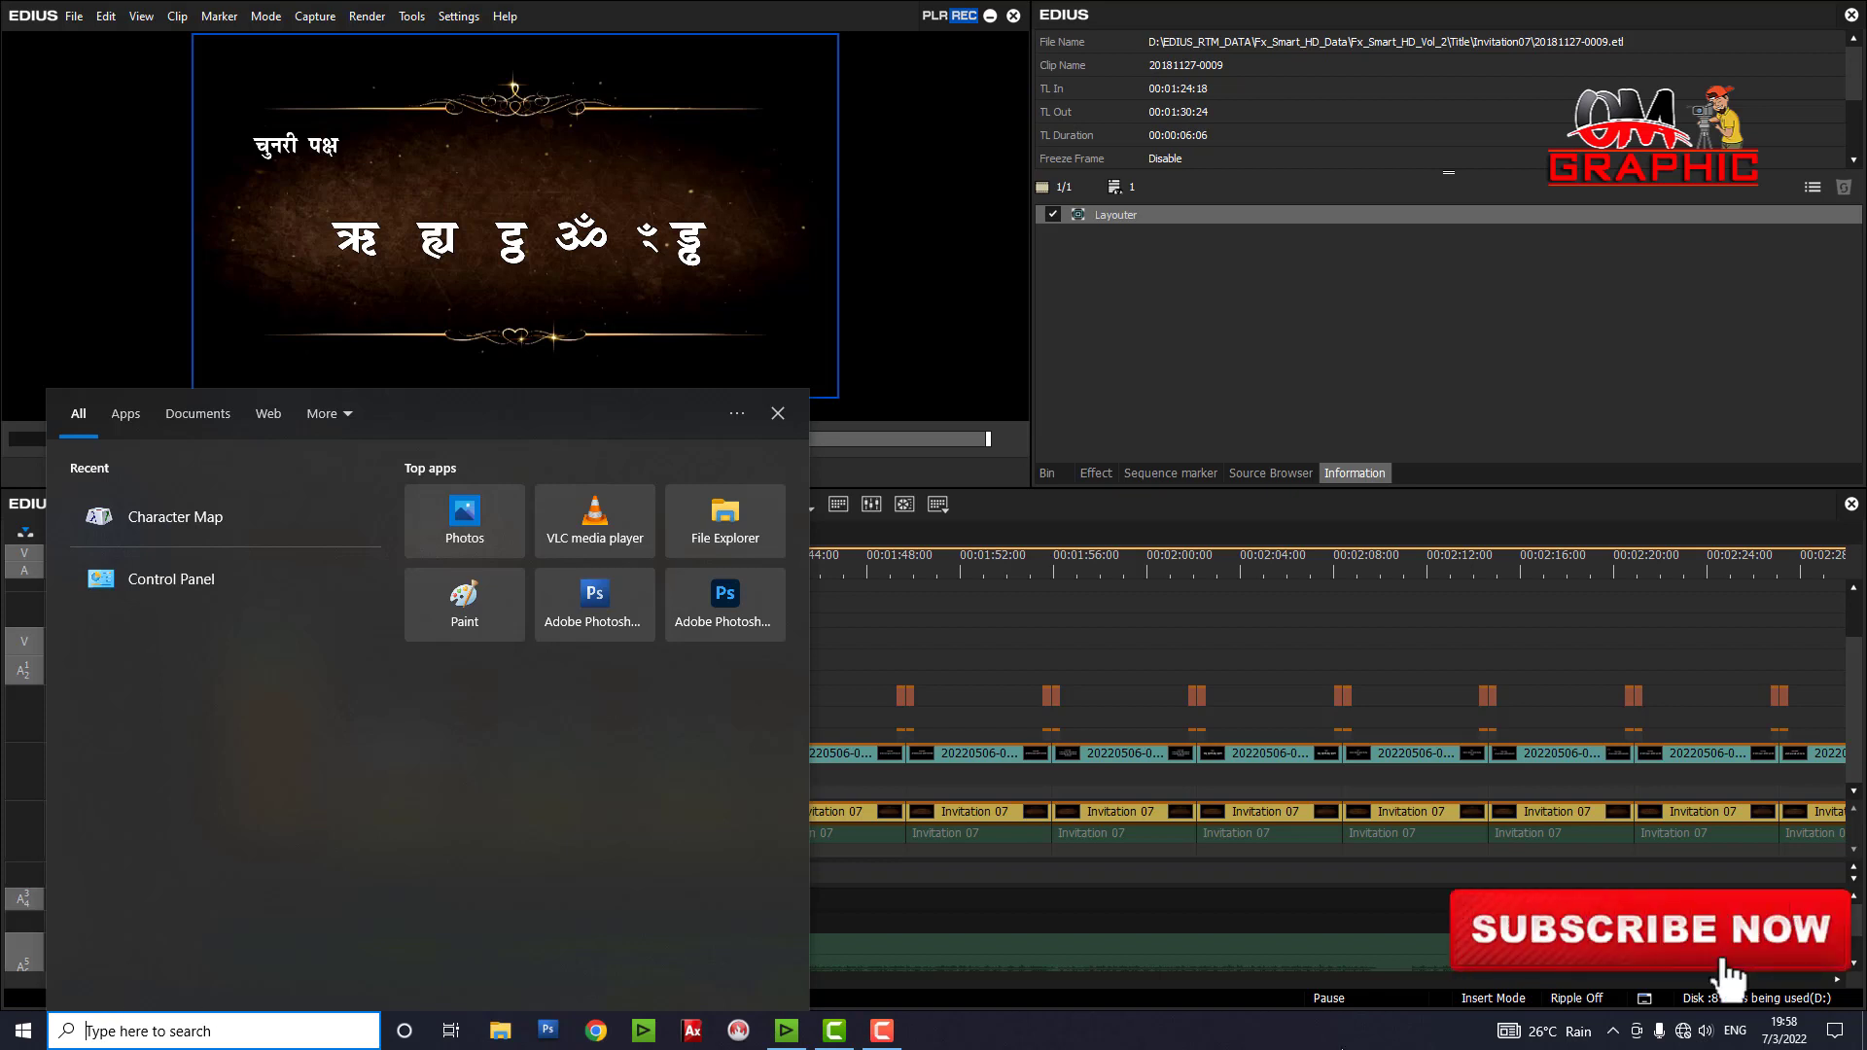
pyautogui.press('Escape')
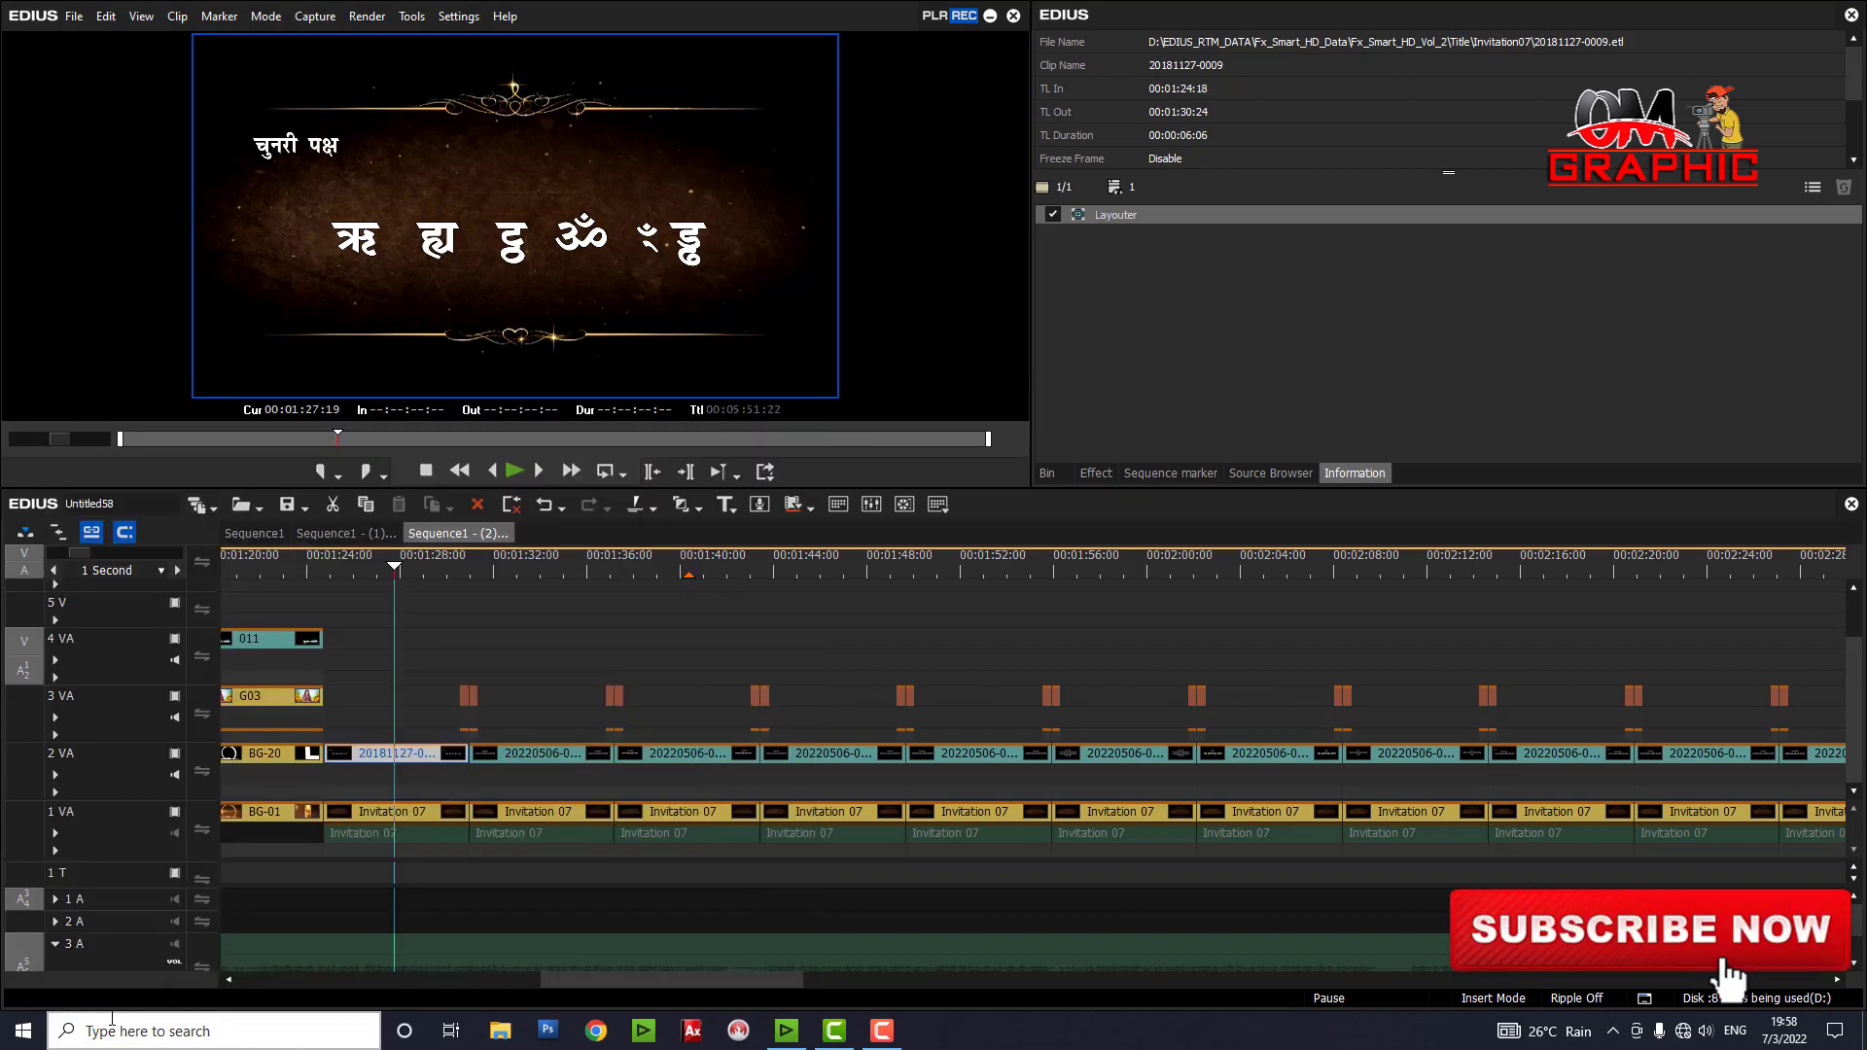
# Search Windows for "map", open Character Map, and minimize its window after repositioning it
pyautogui.click(174, 1029)
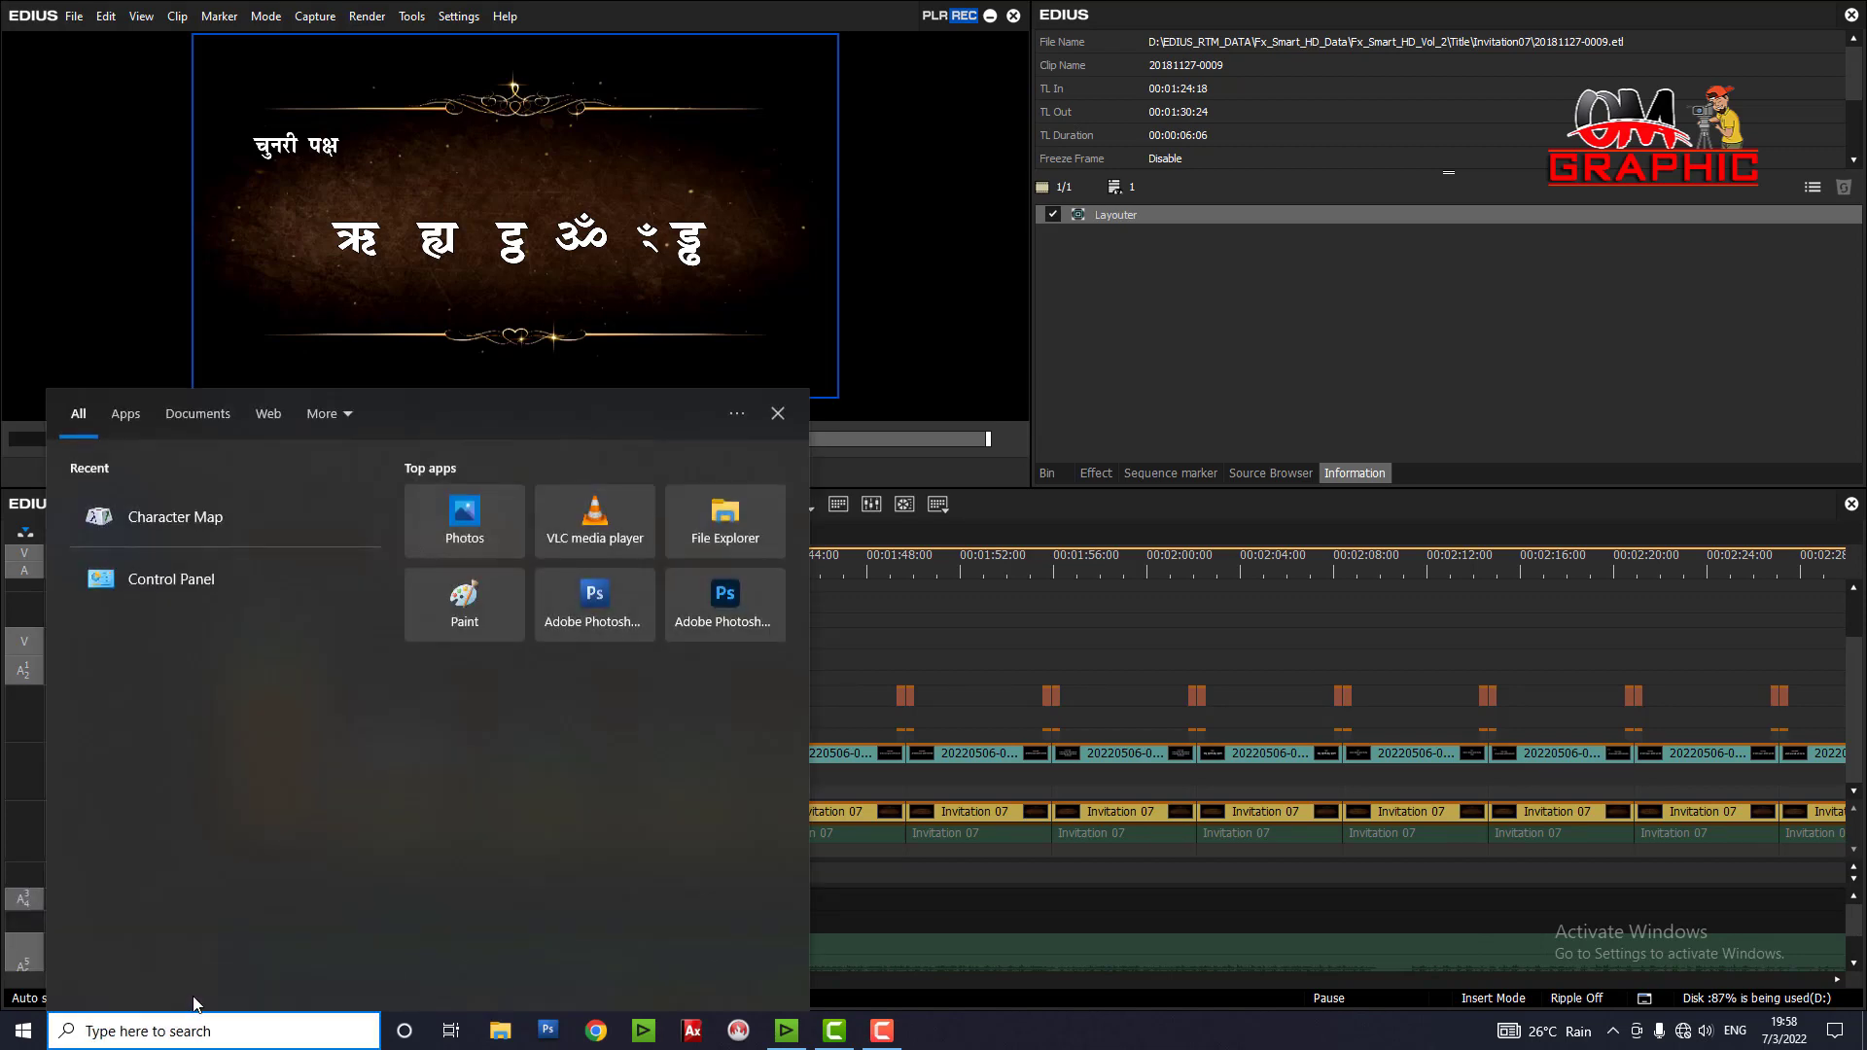
pyautogui.write('cha')
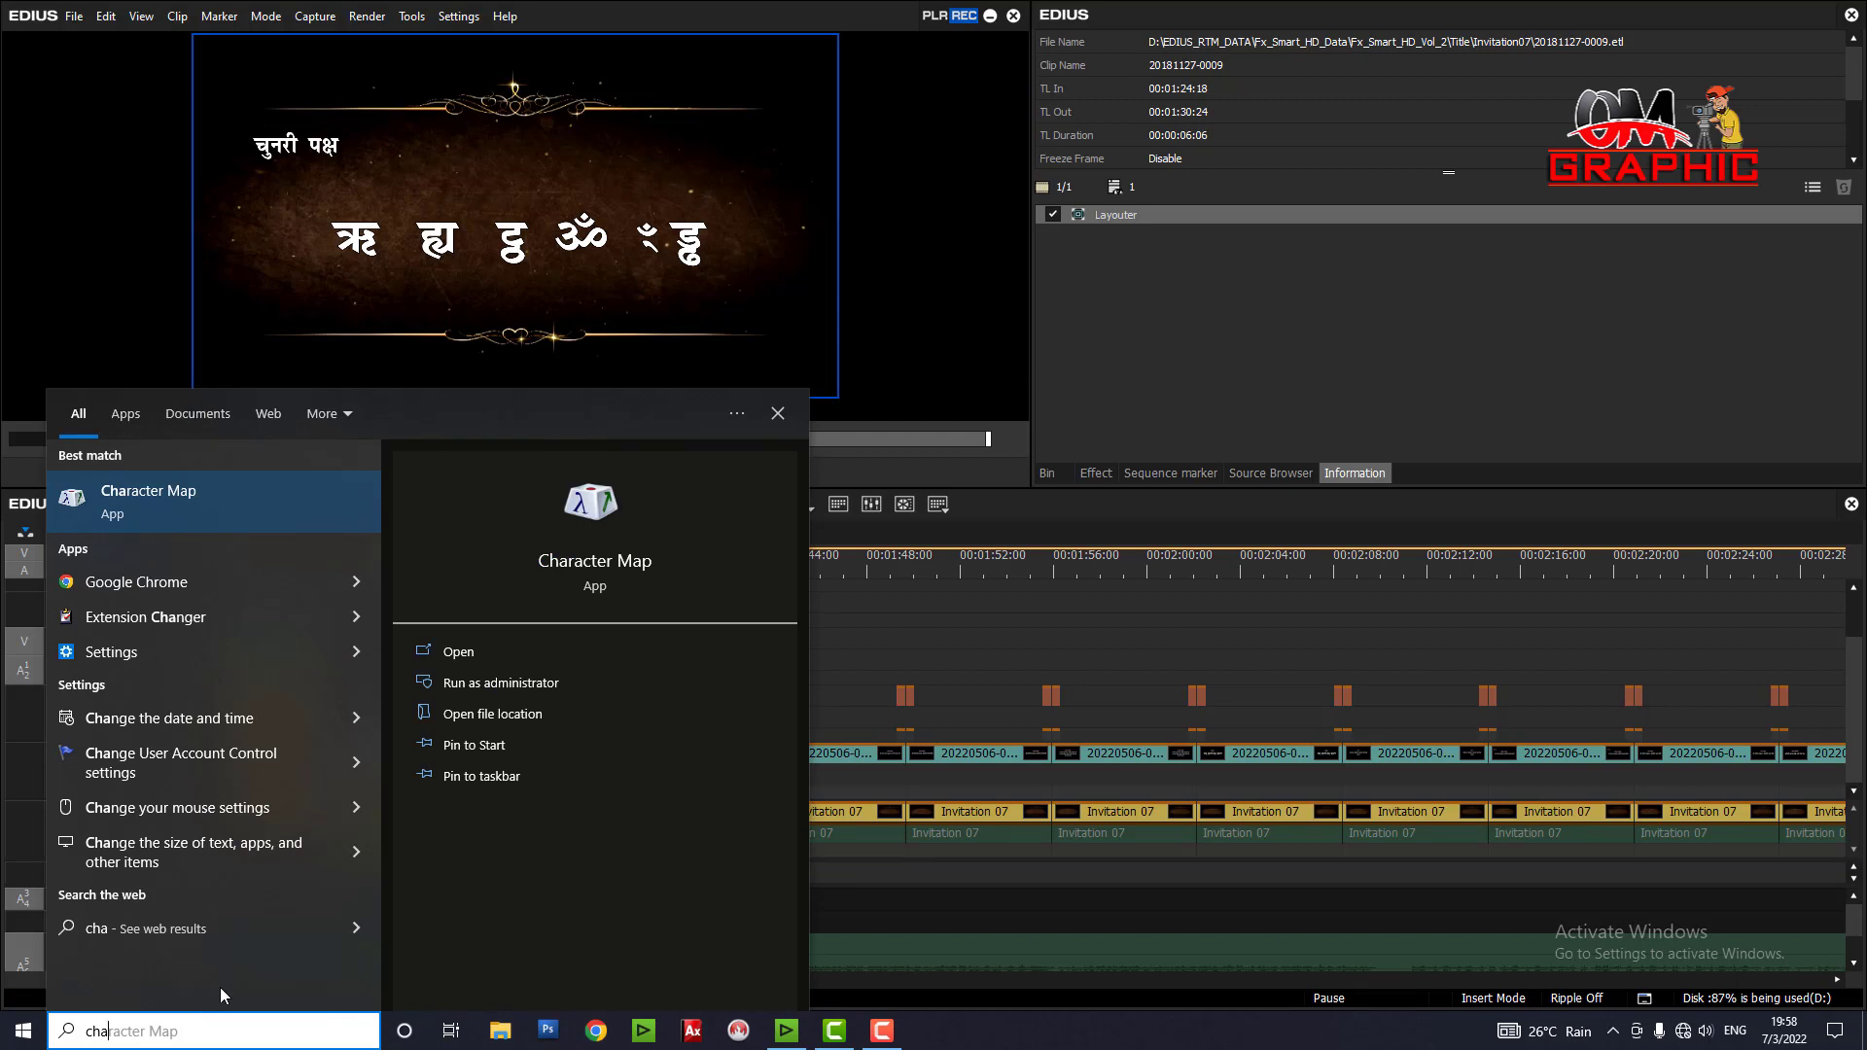
pyautogui.press('BackSpace')
pyautogui.press('BackSpace')
pyautogui.press('BackSpace')
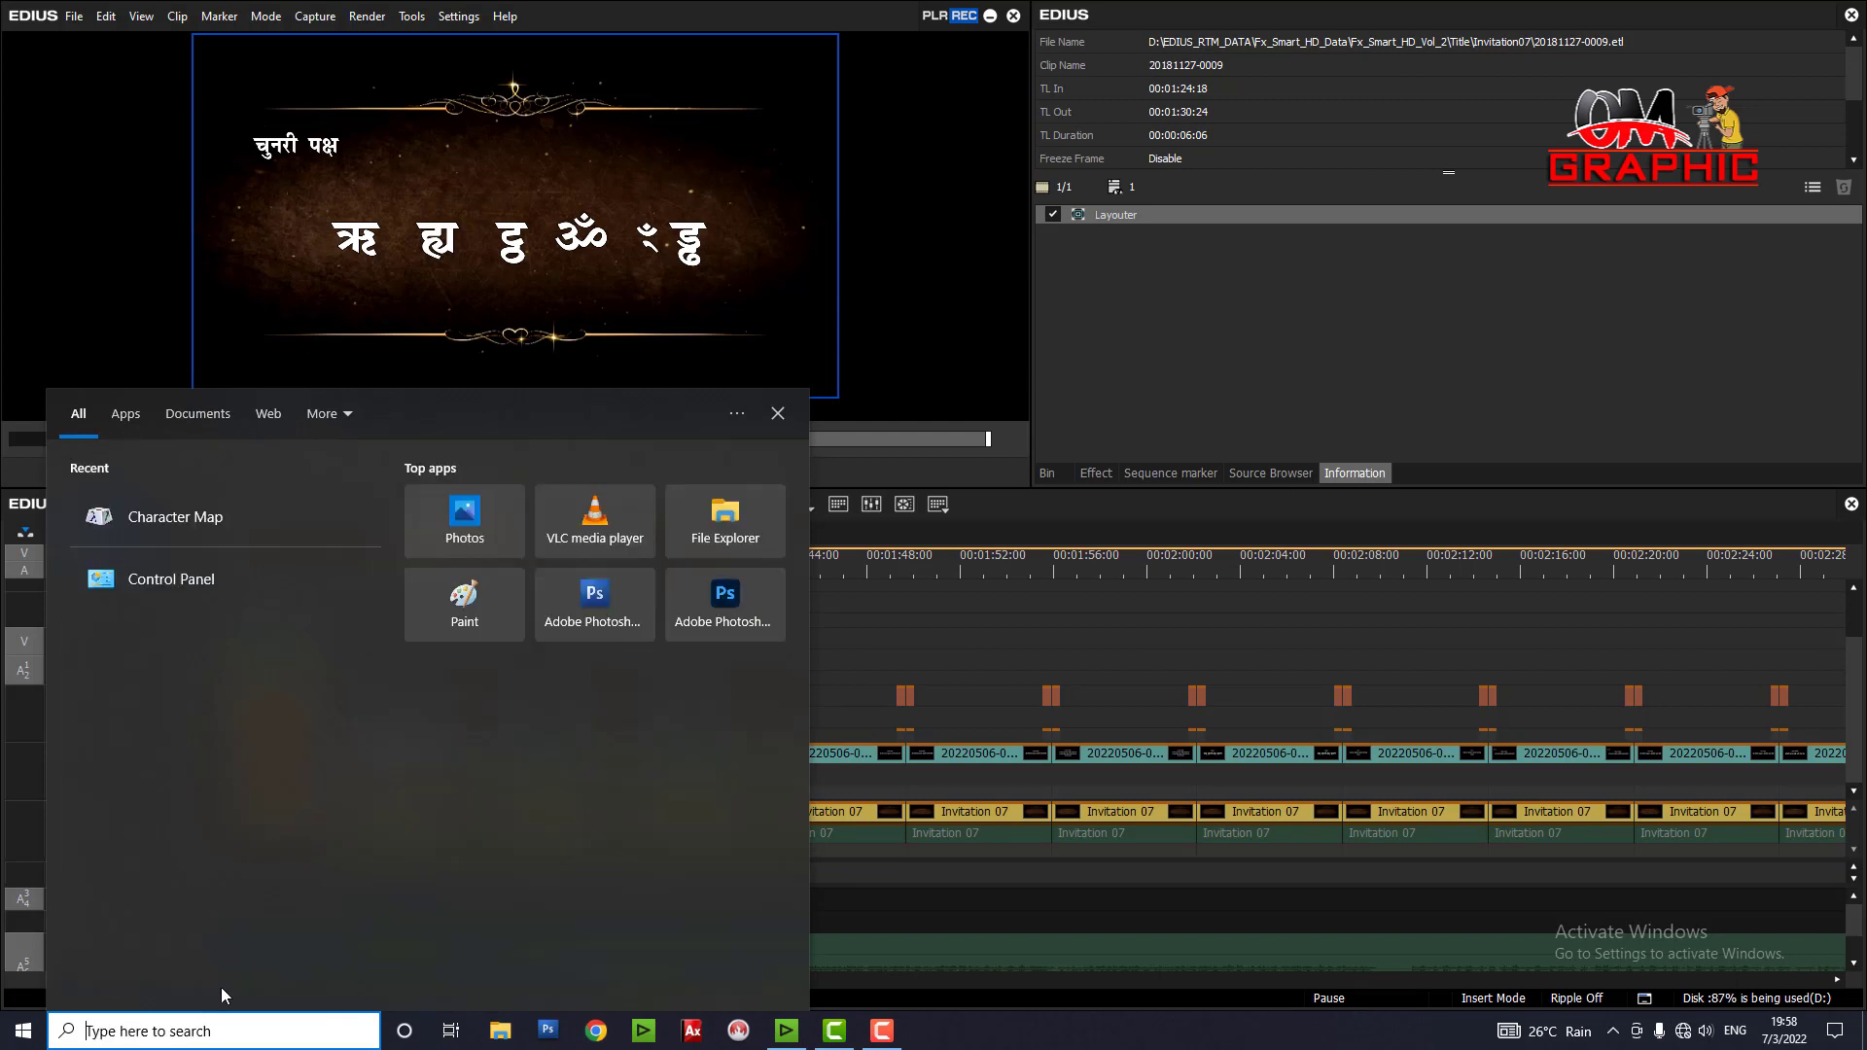
pyautogui.write('map')
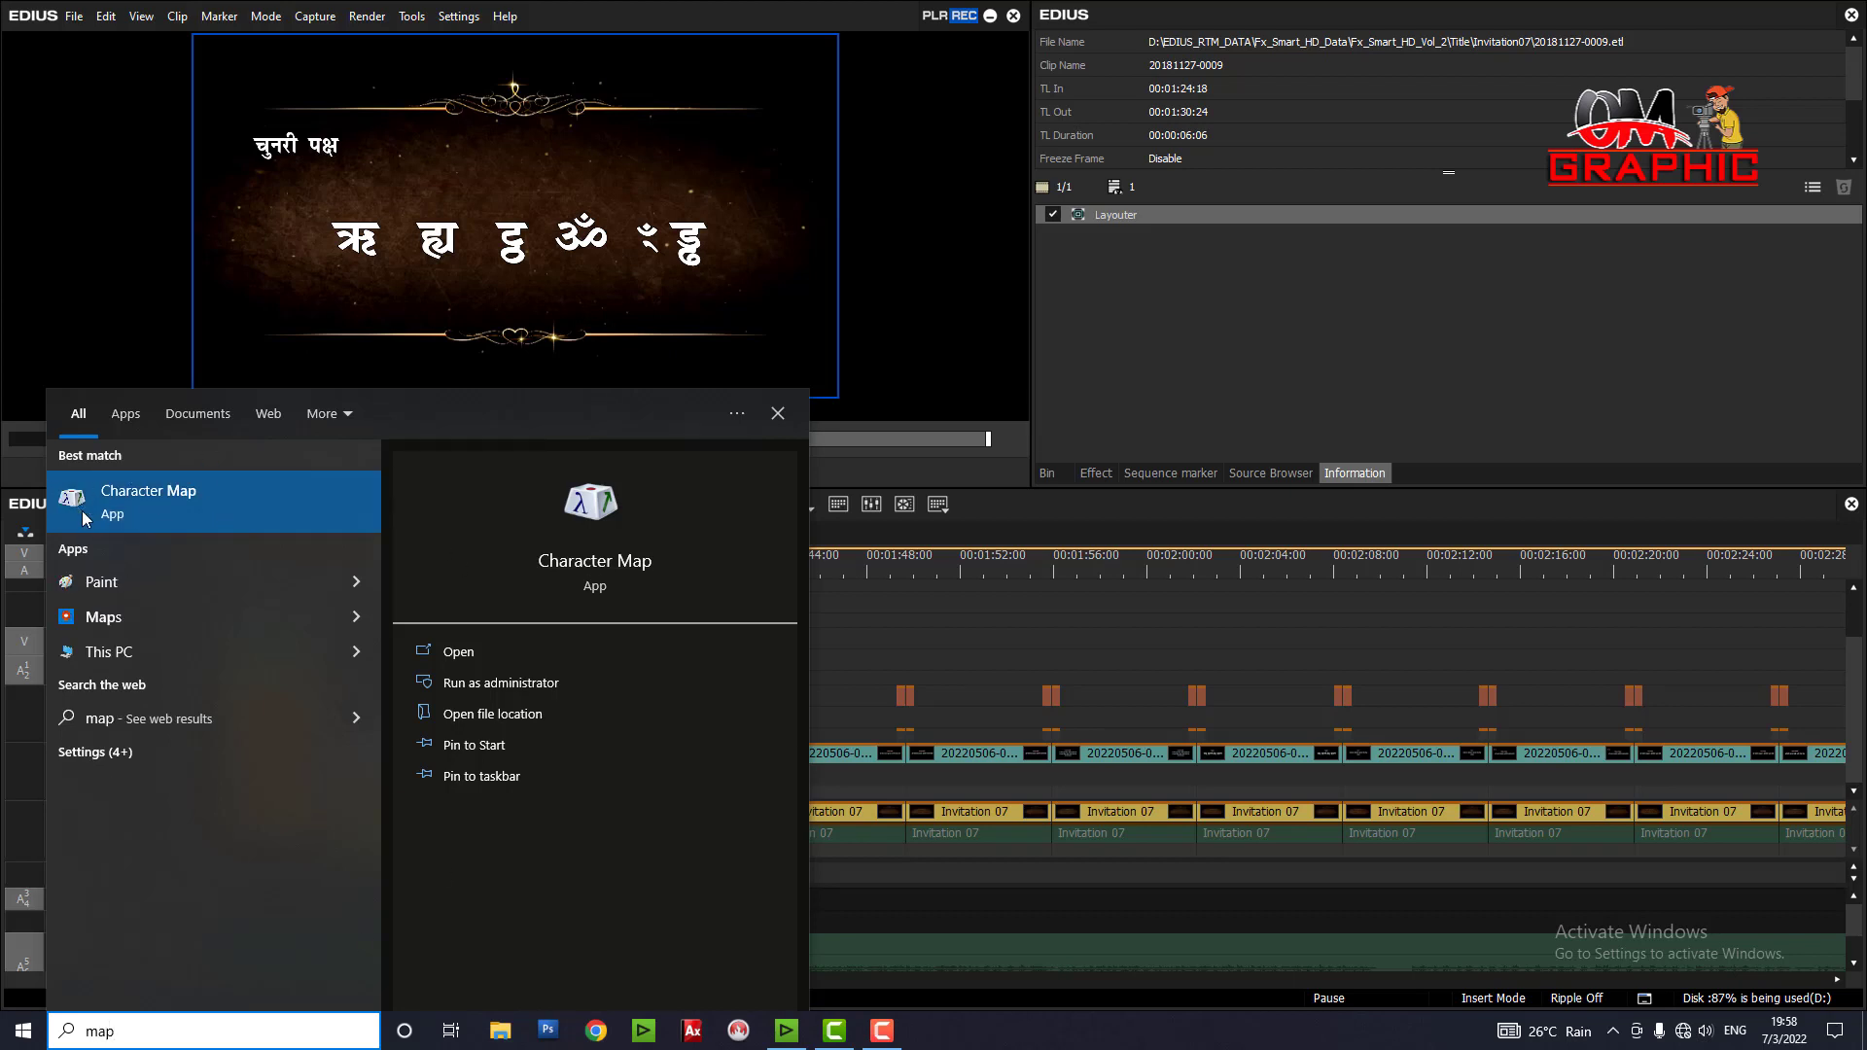
pyautogui.click(115, 493)
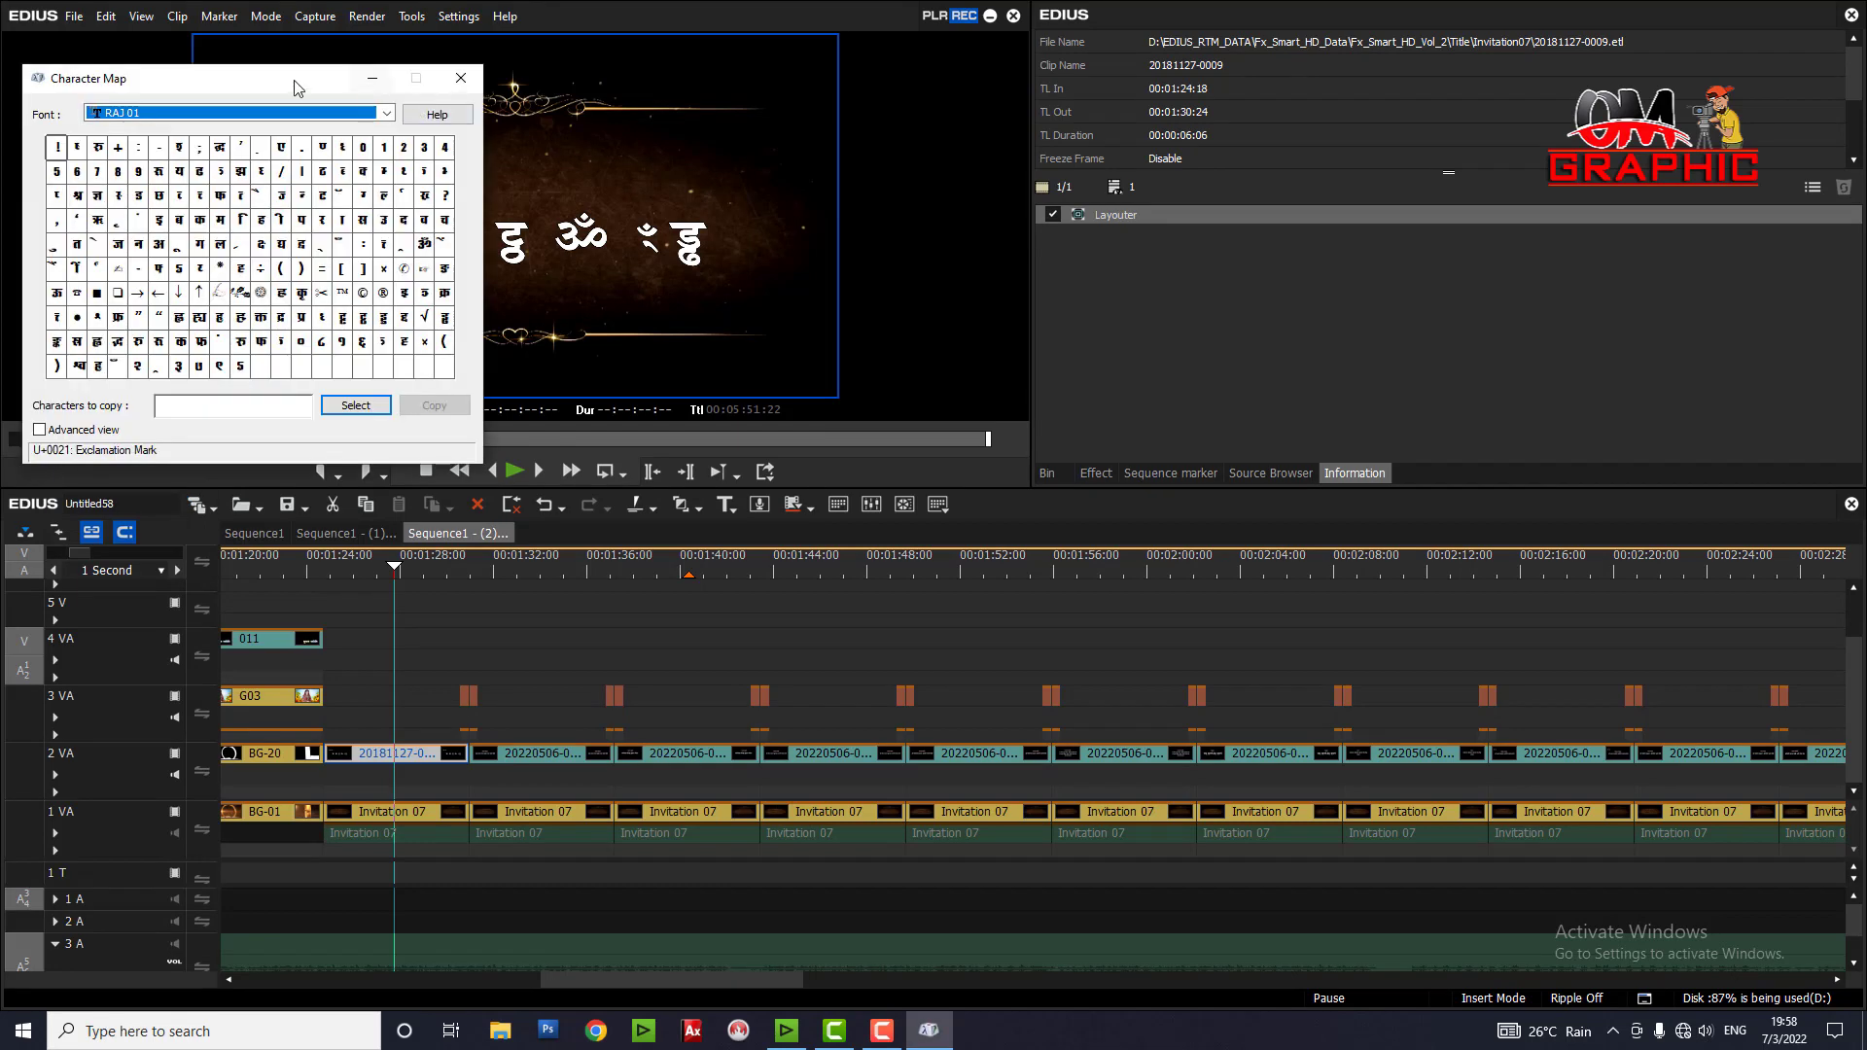
pyautogui.moveTo(258, 76); pyautogui.dragTo(430, 258)
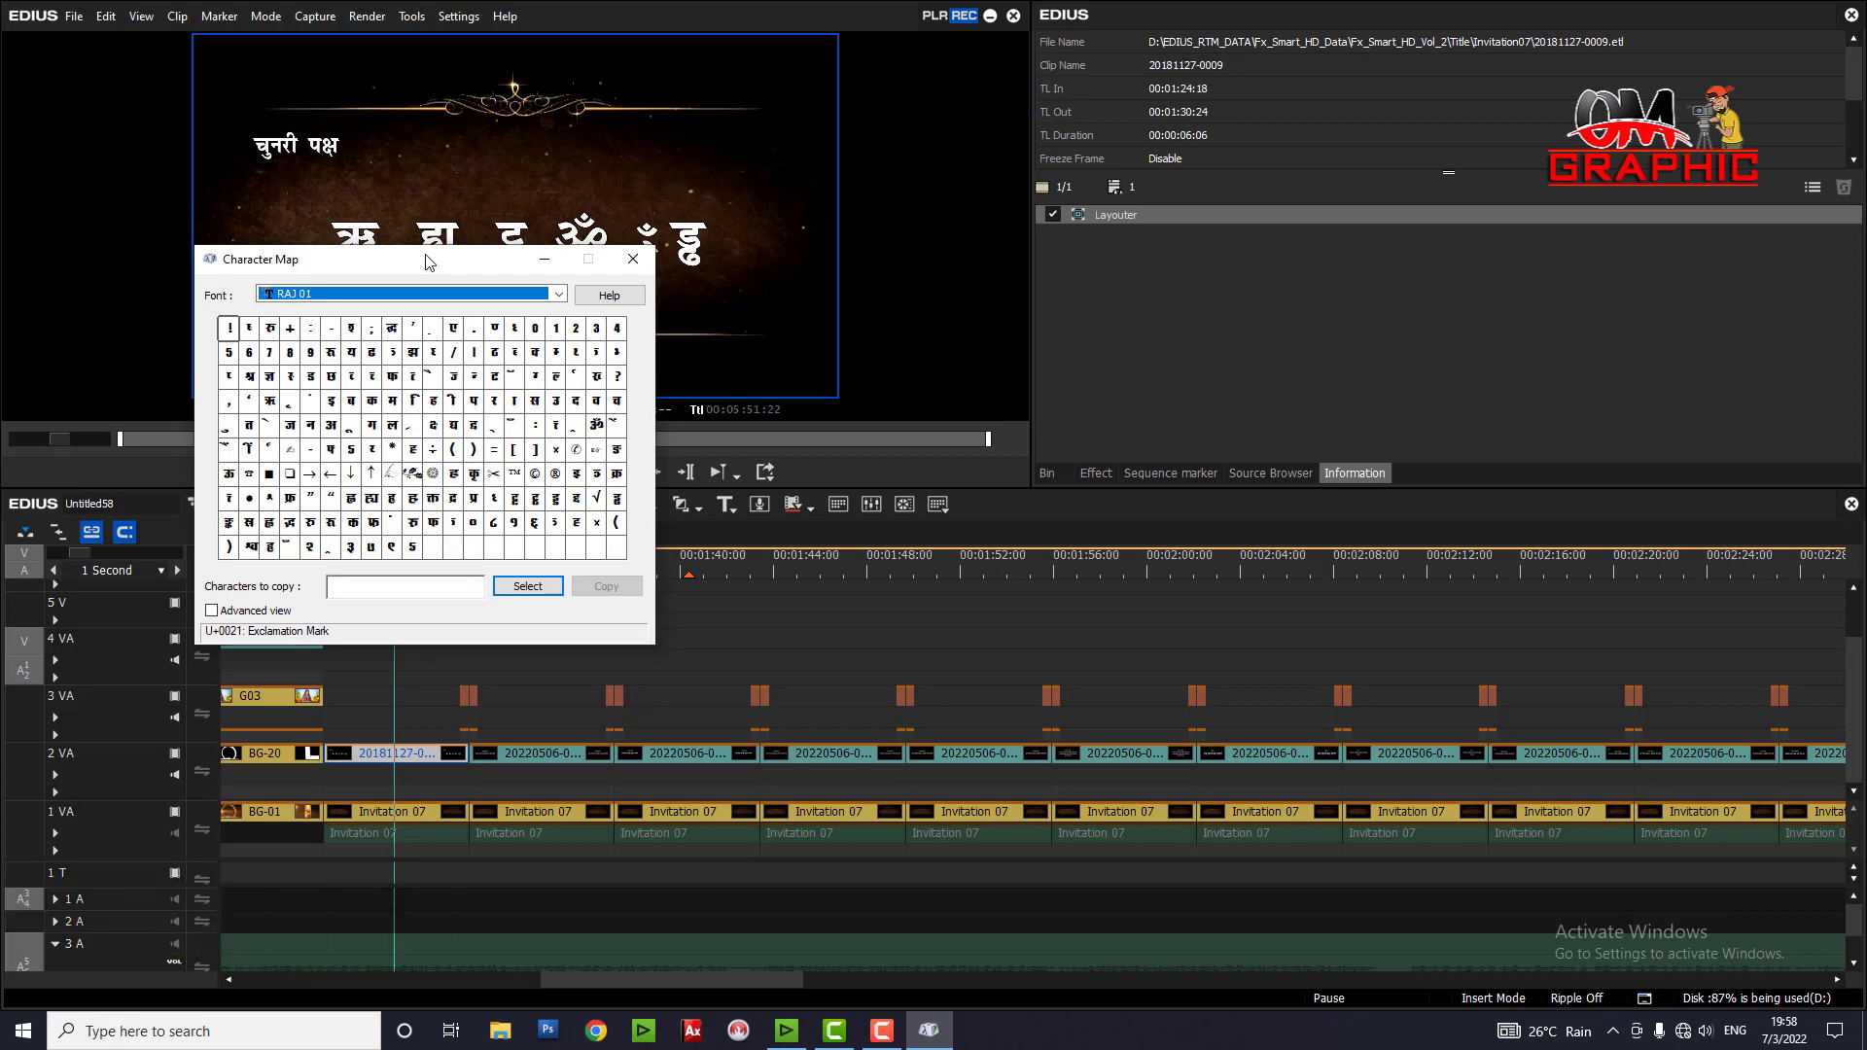
pyautogui.click(545, 259)
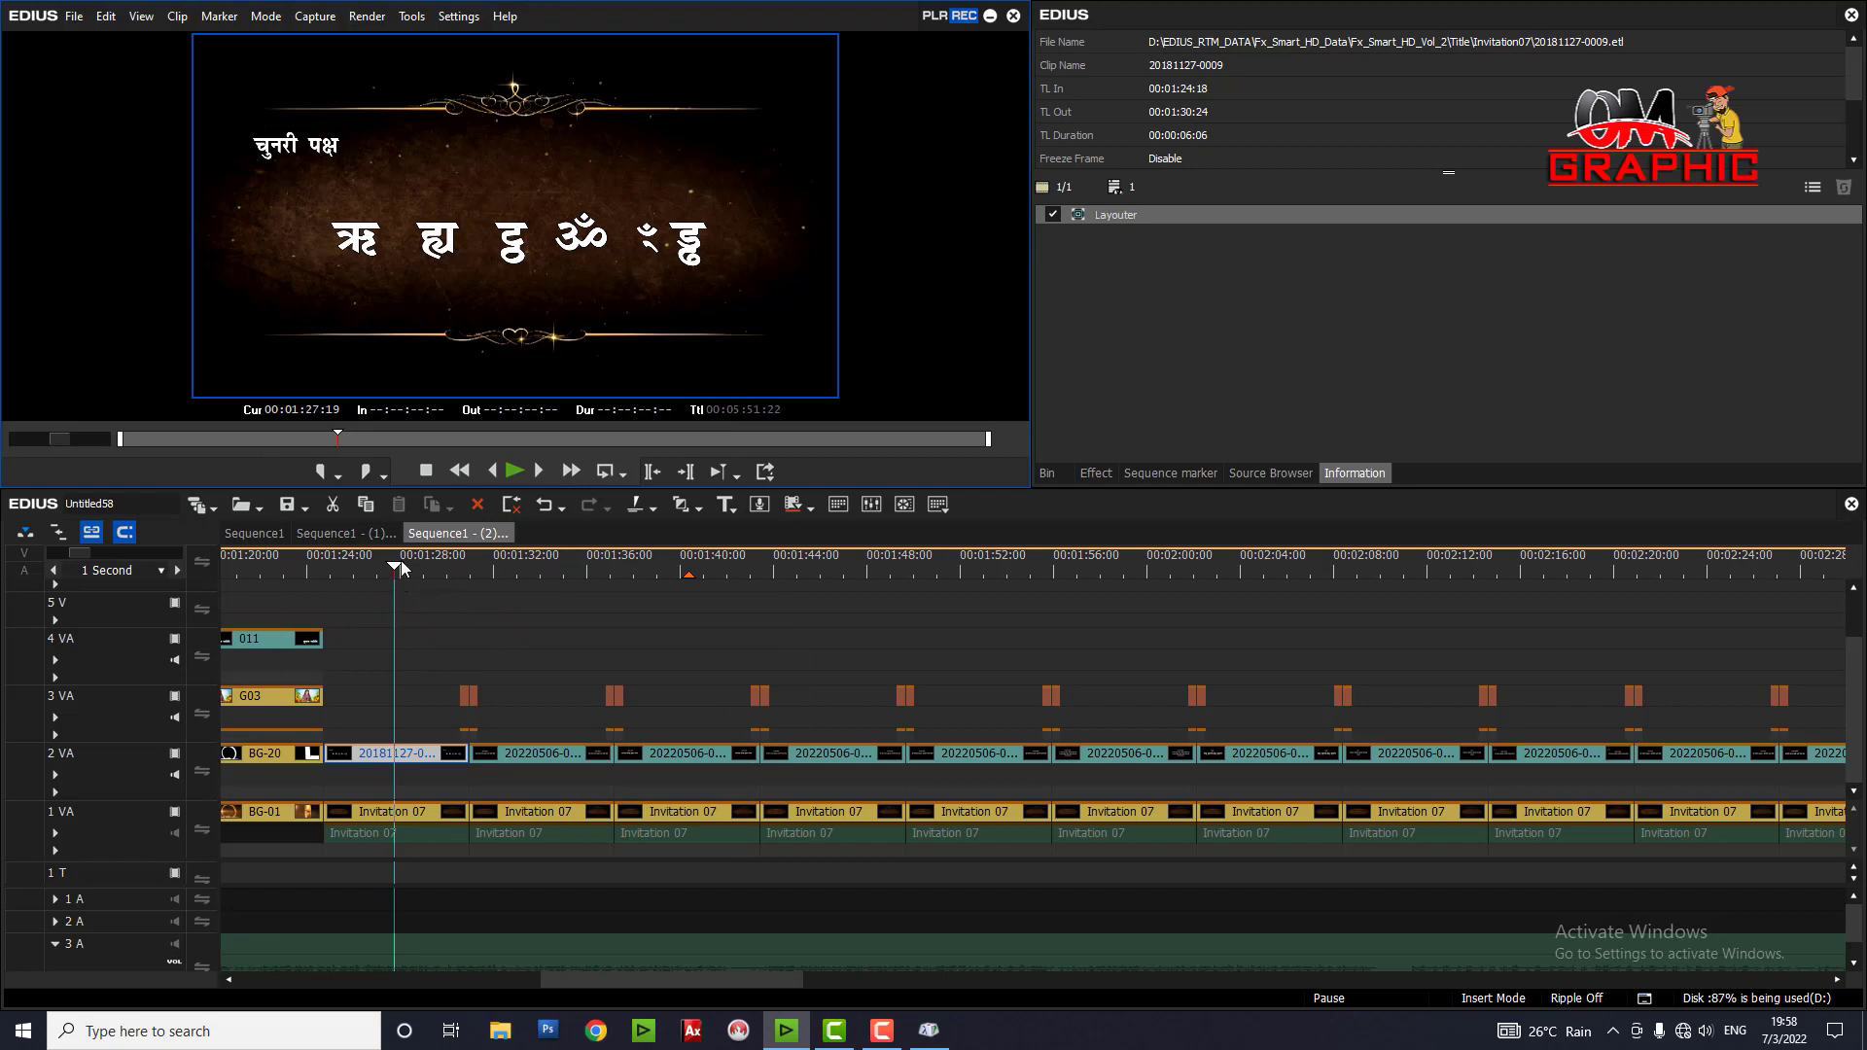
pyautogui.doubleClick(418, 755)
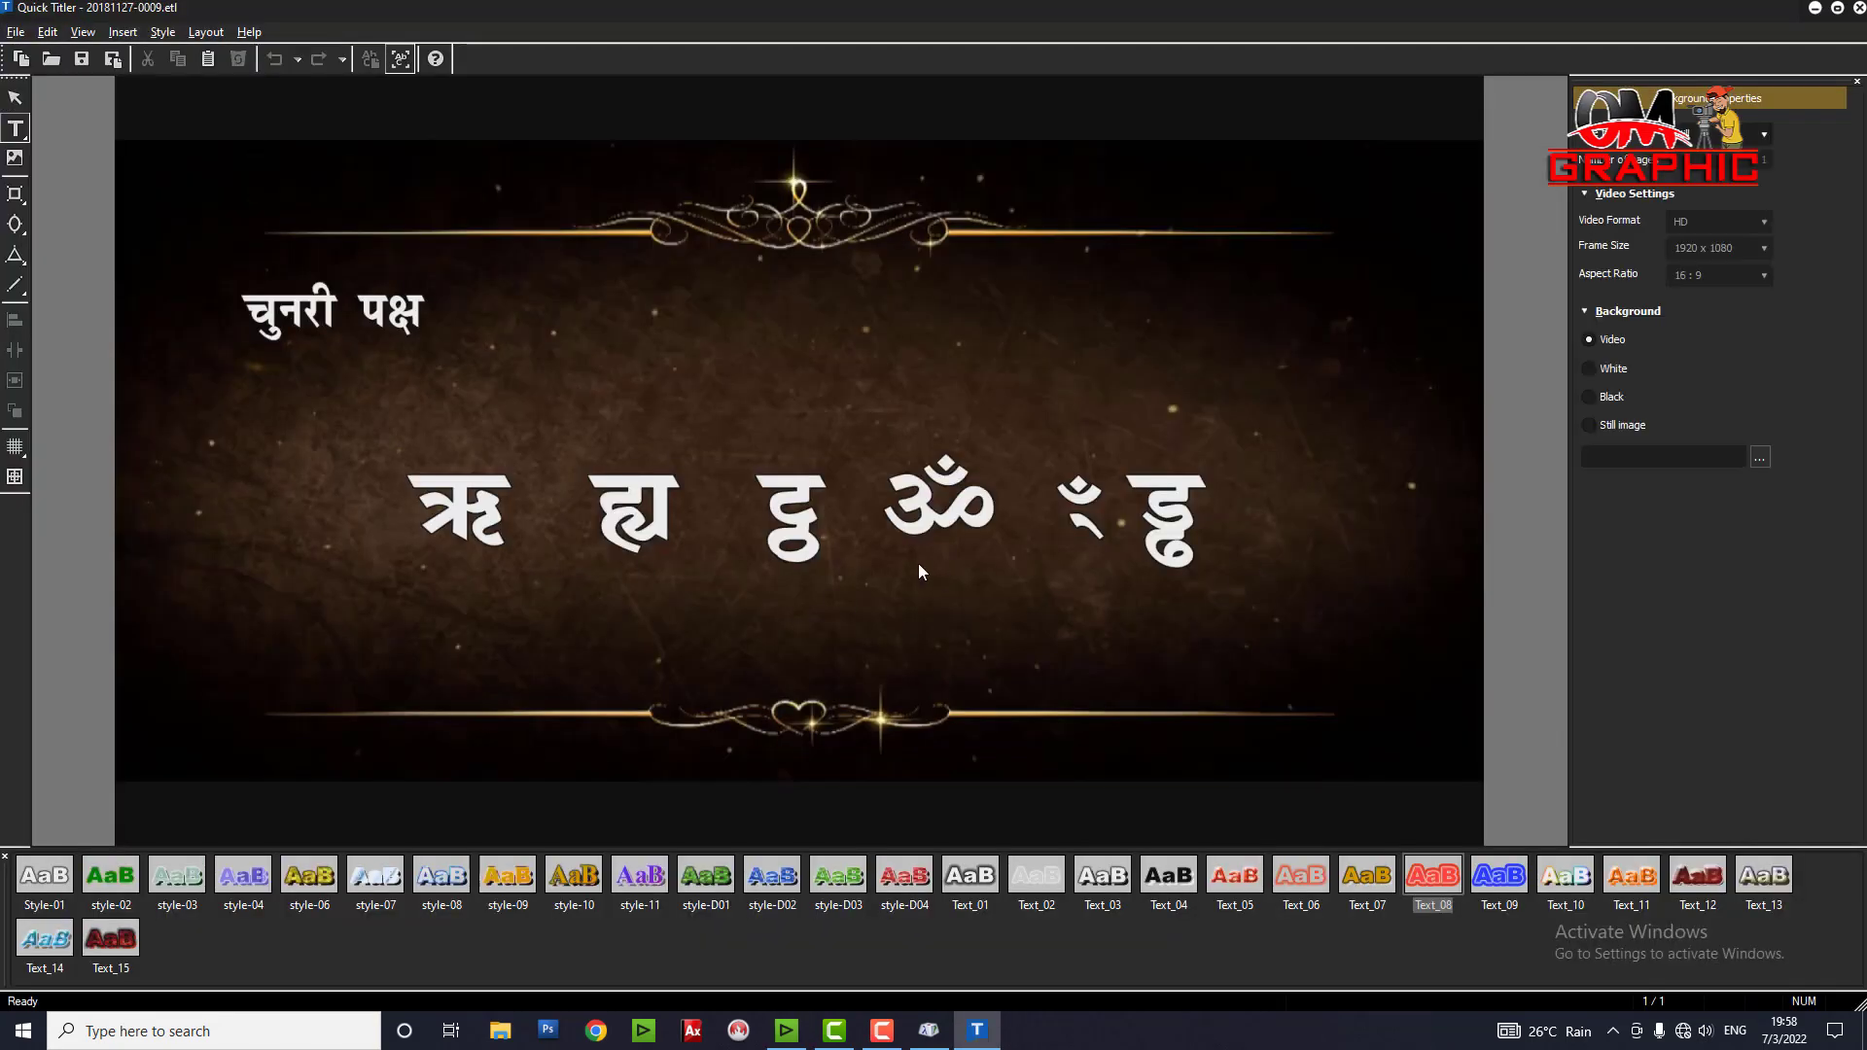
pyautogui.click(878, 515)
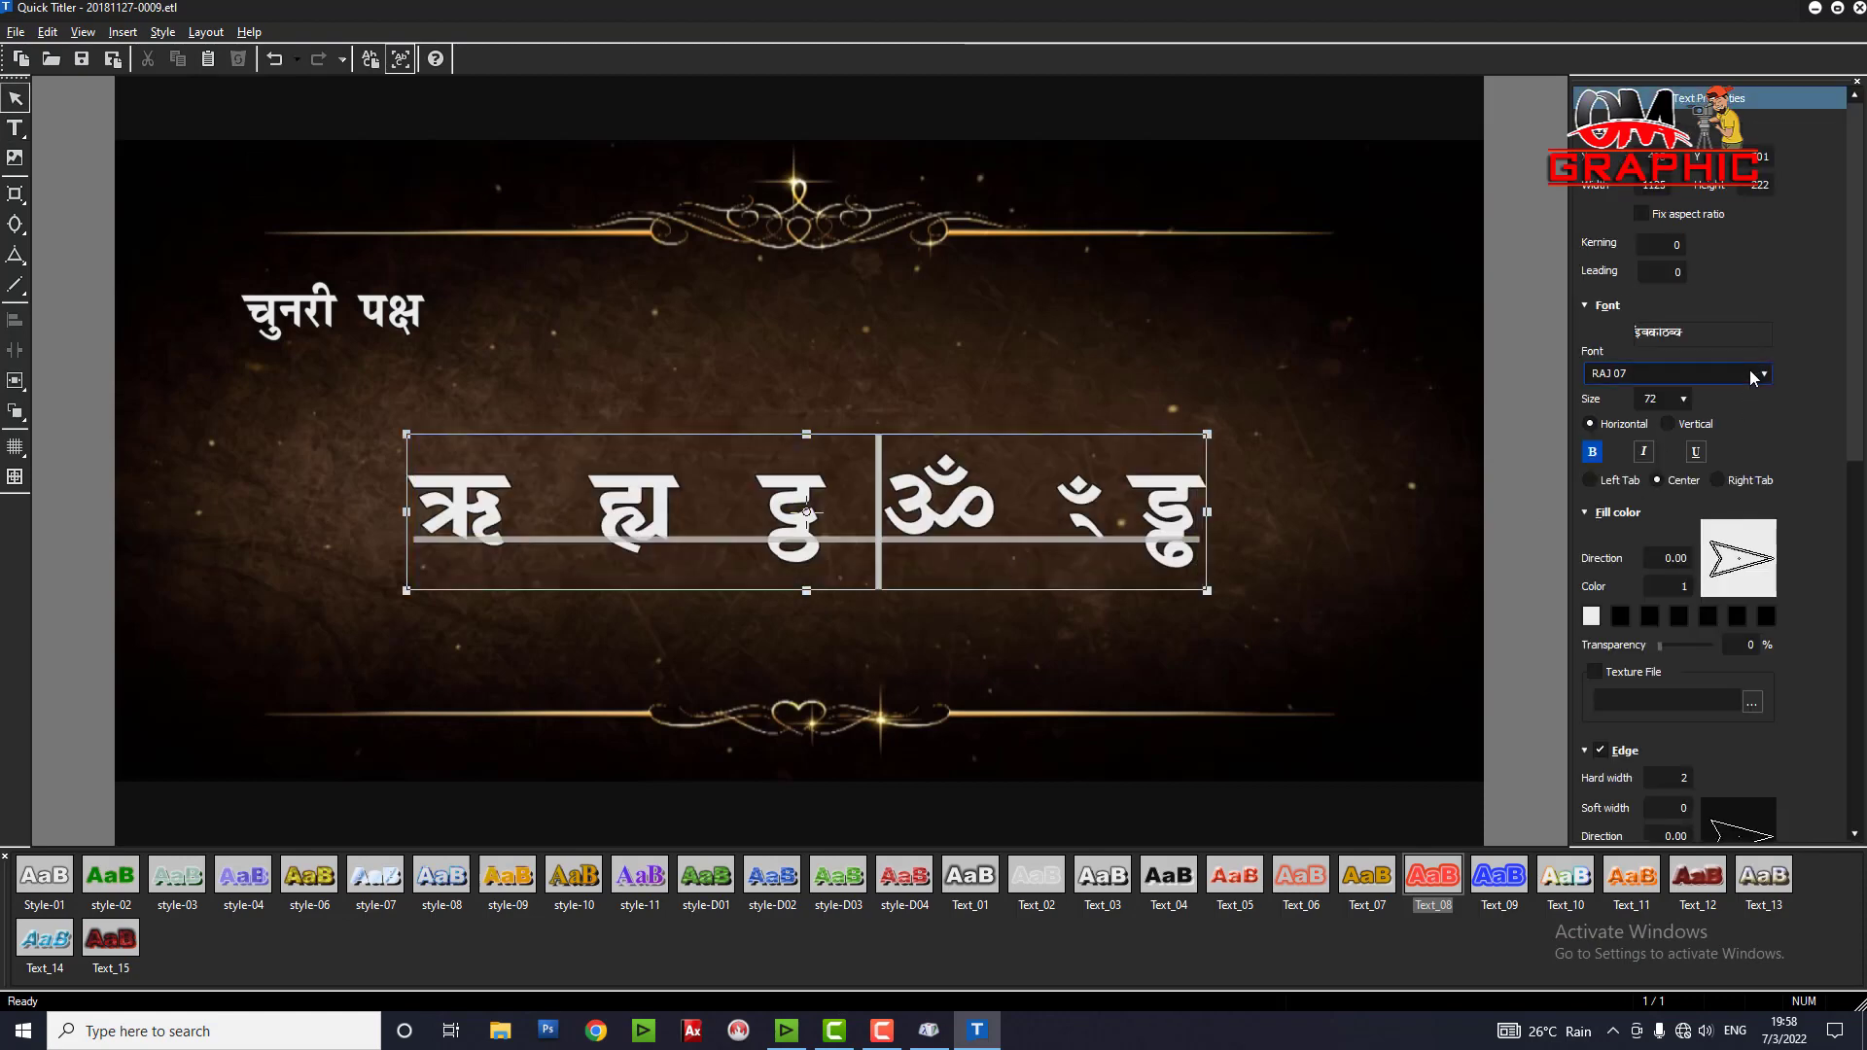
pyautogui.click(1758, 375)
pyautogui.click(1759, 376)
pyautogui.click(978, 1032)
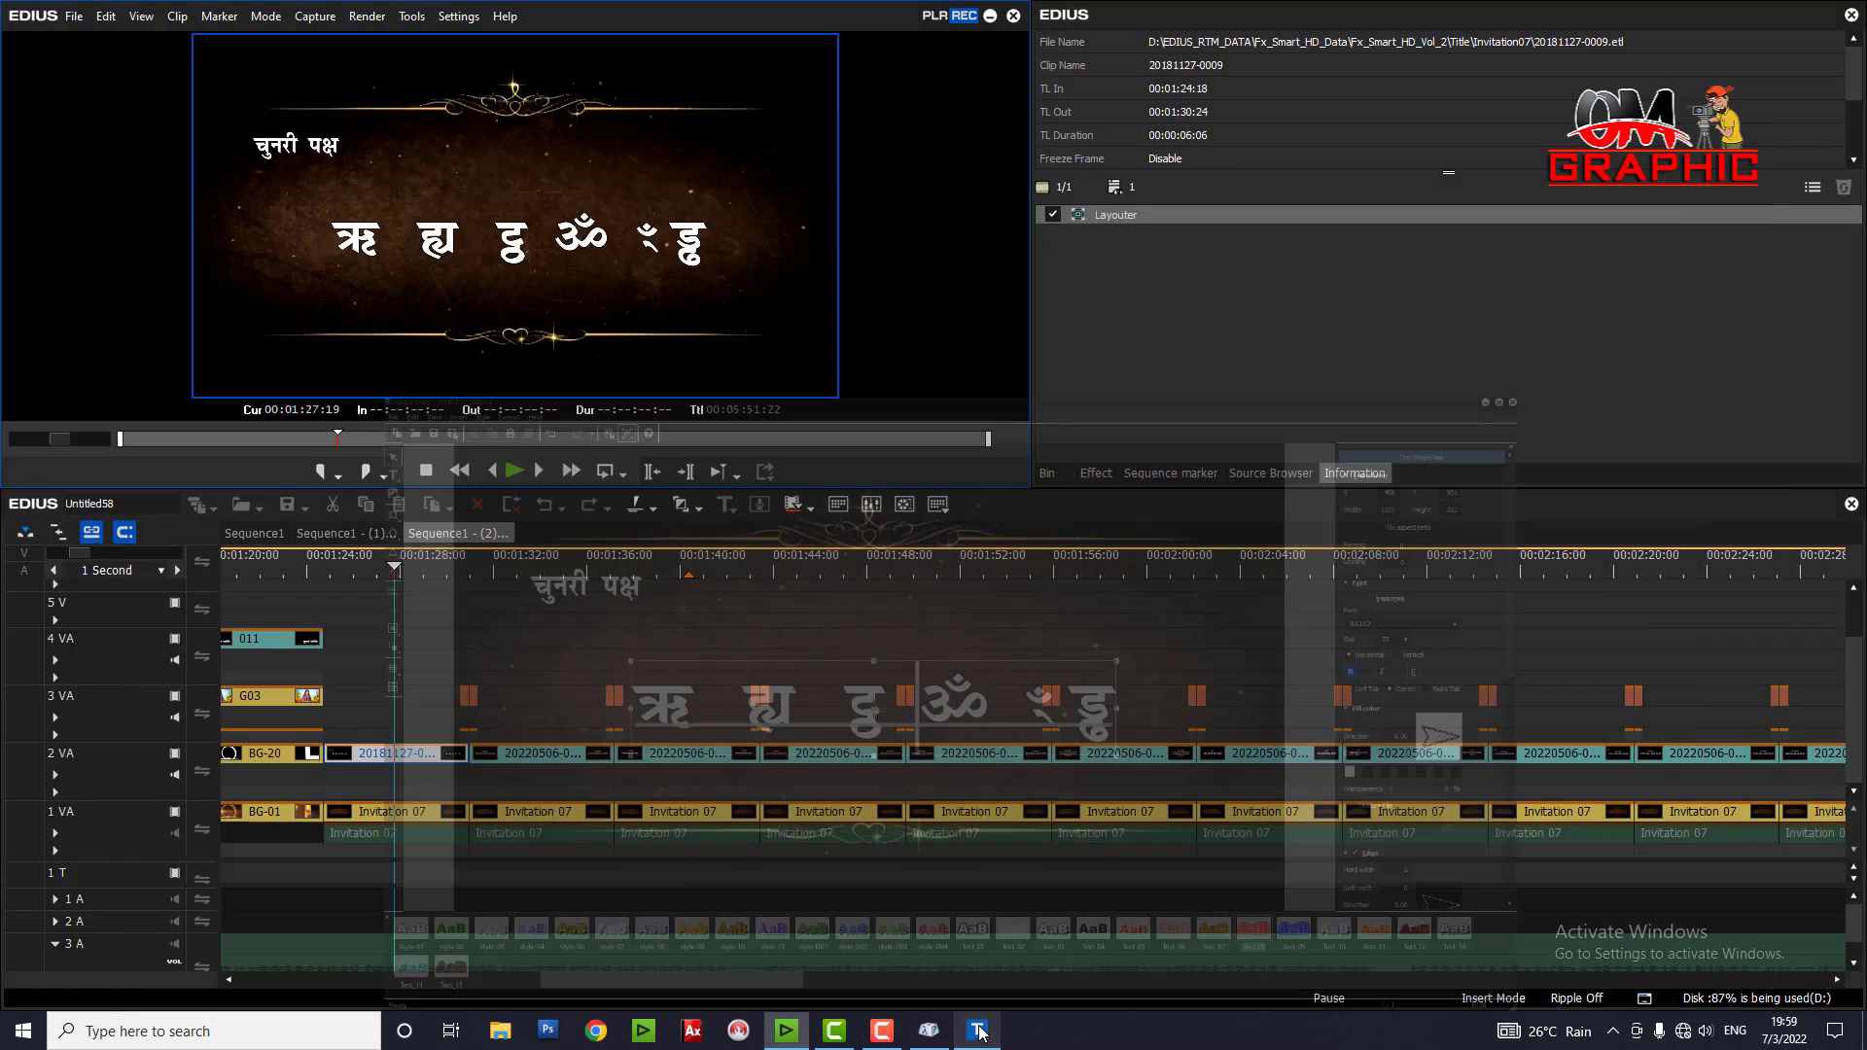
# Switch back to Character Map and set its font to RAJ 07
pyautogui.click(929, 1030)
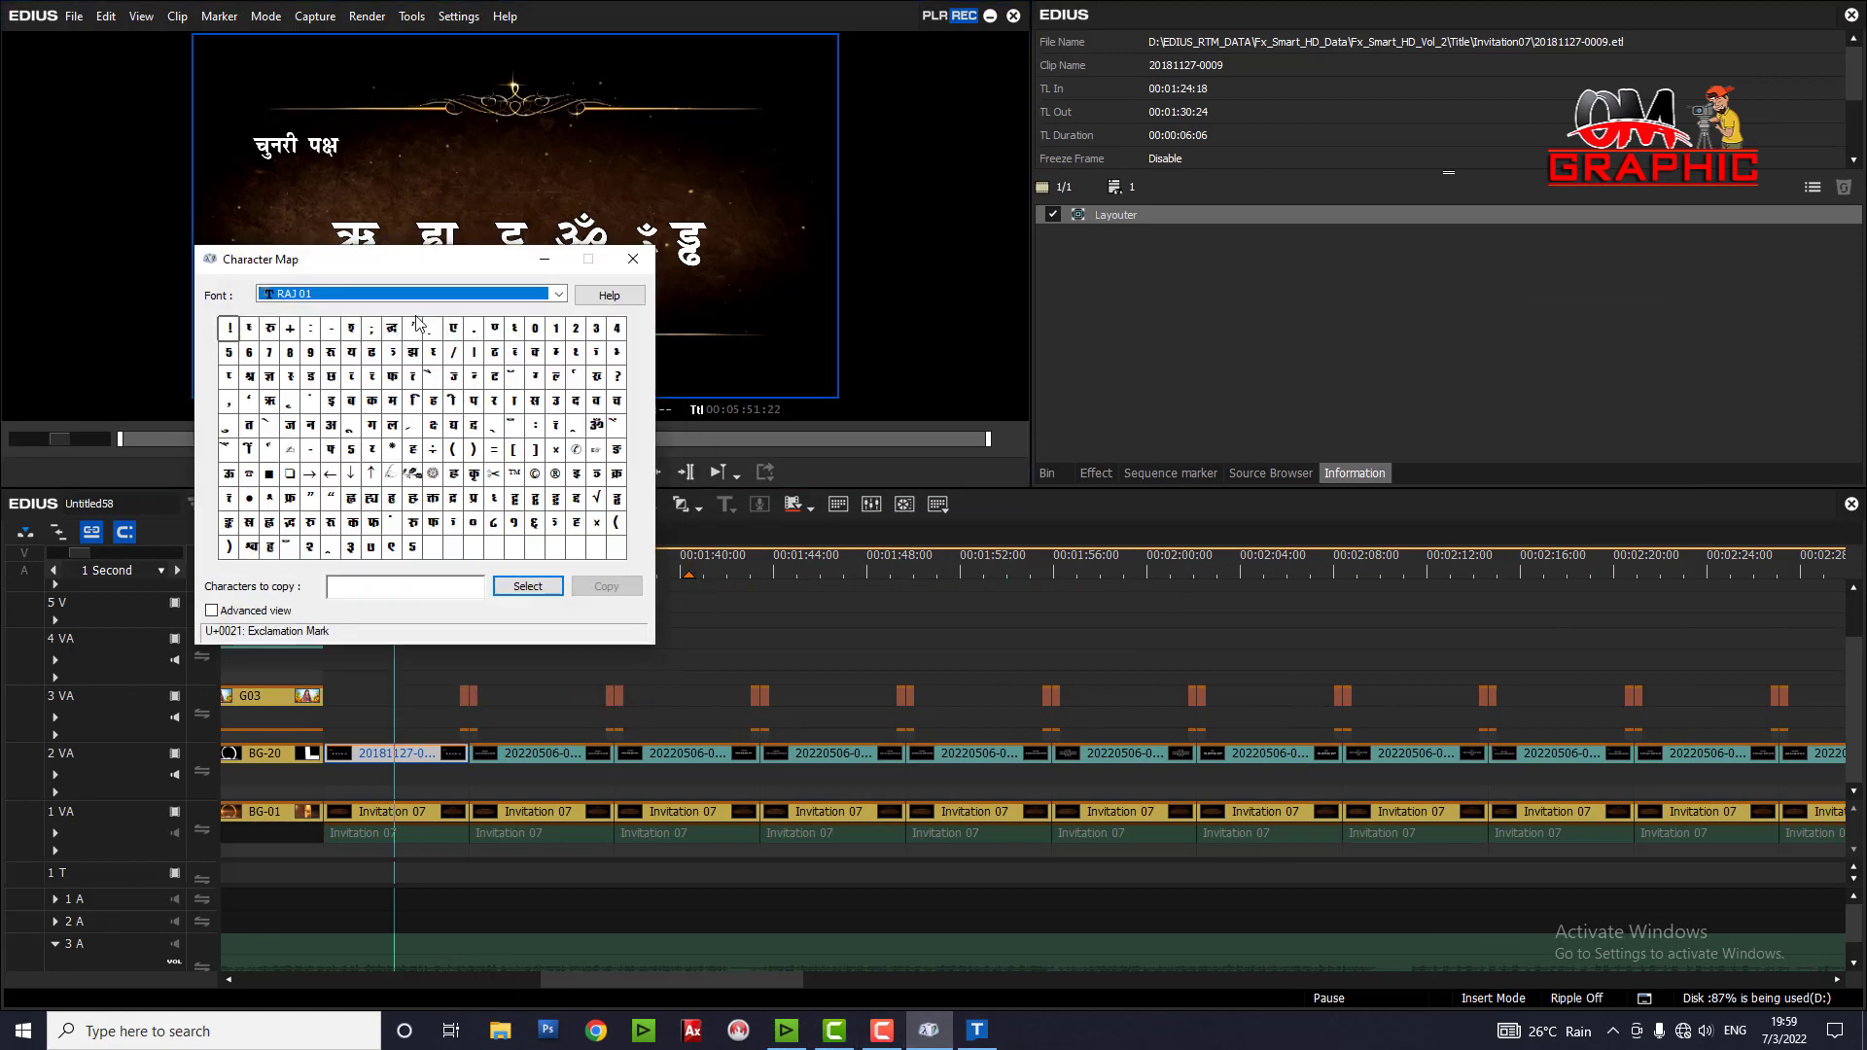
pyautogui.moveTo(378, 261); pyautogui.dragTo(630, 328)
pyautogui.click(605, 364)
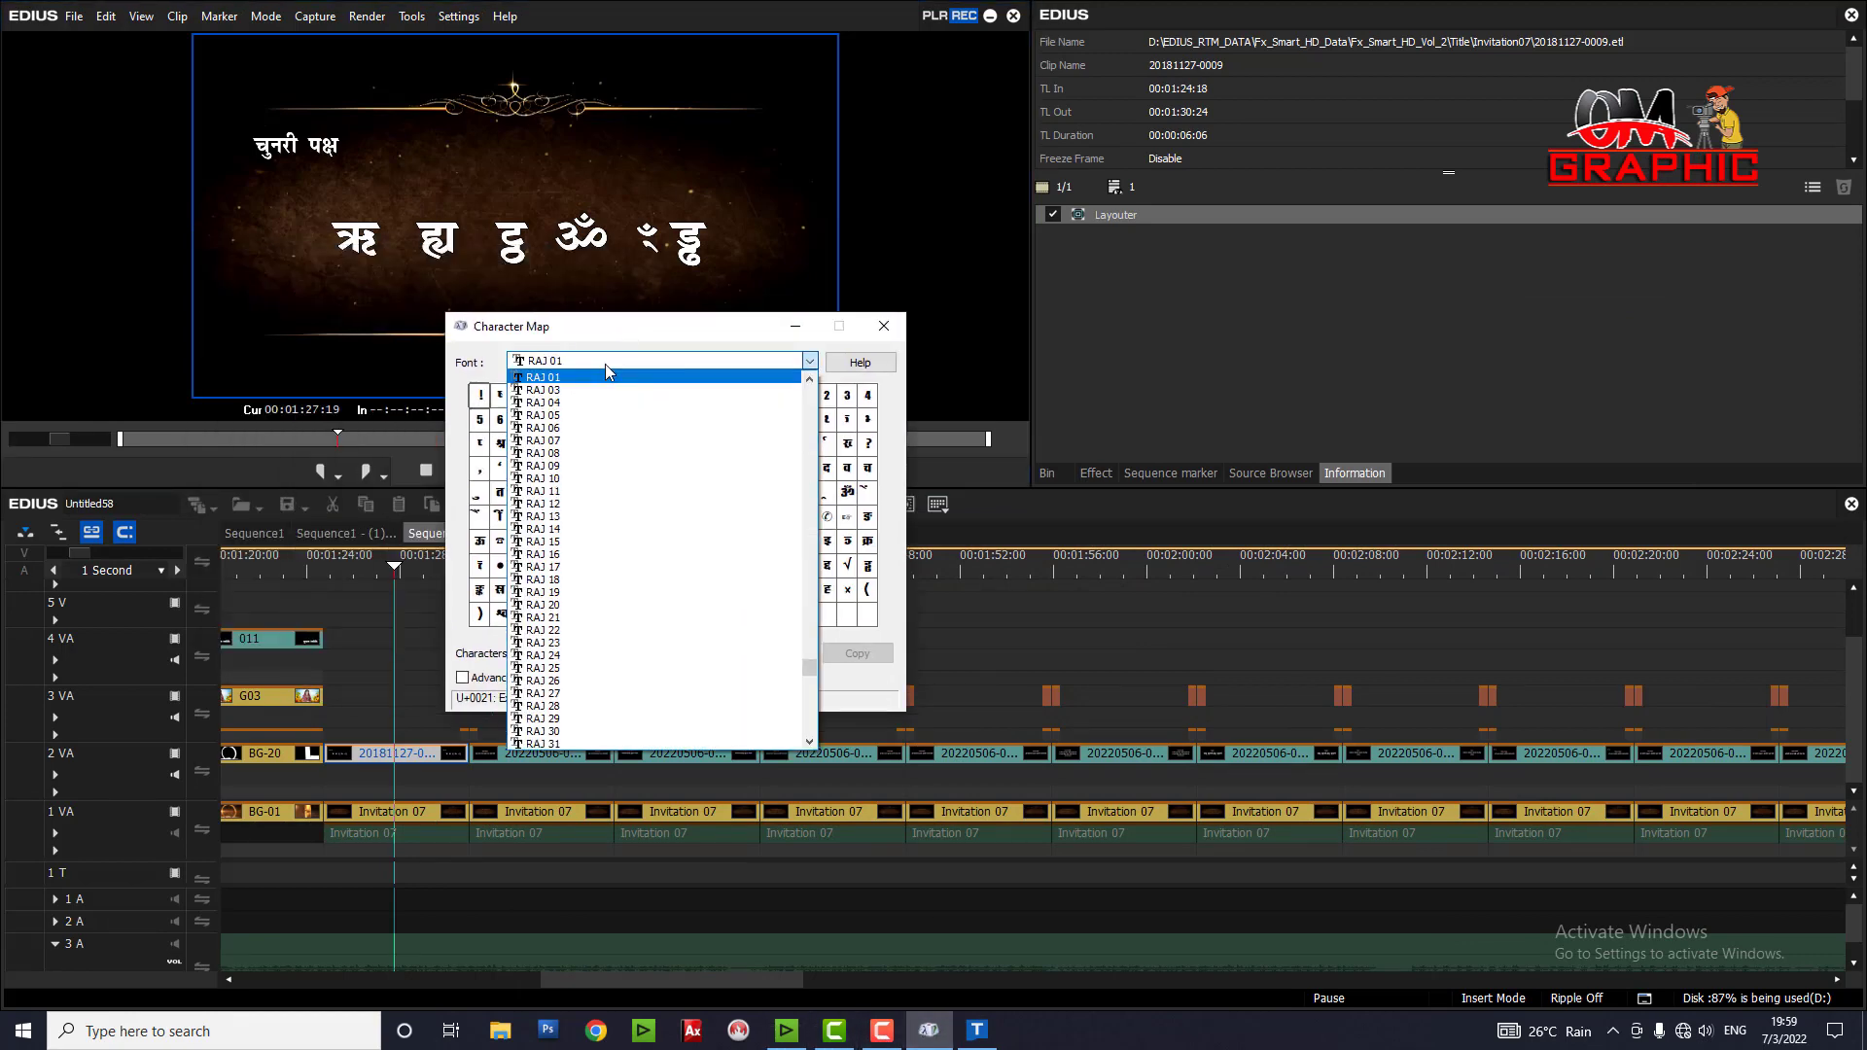
pyautogui.click(579, 440)
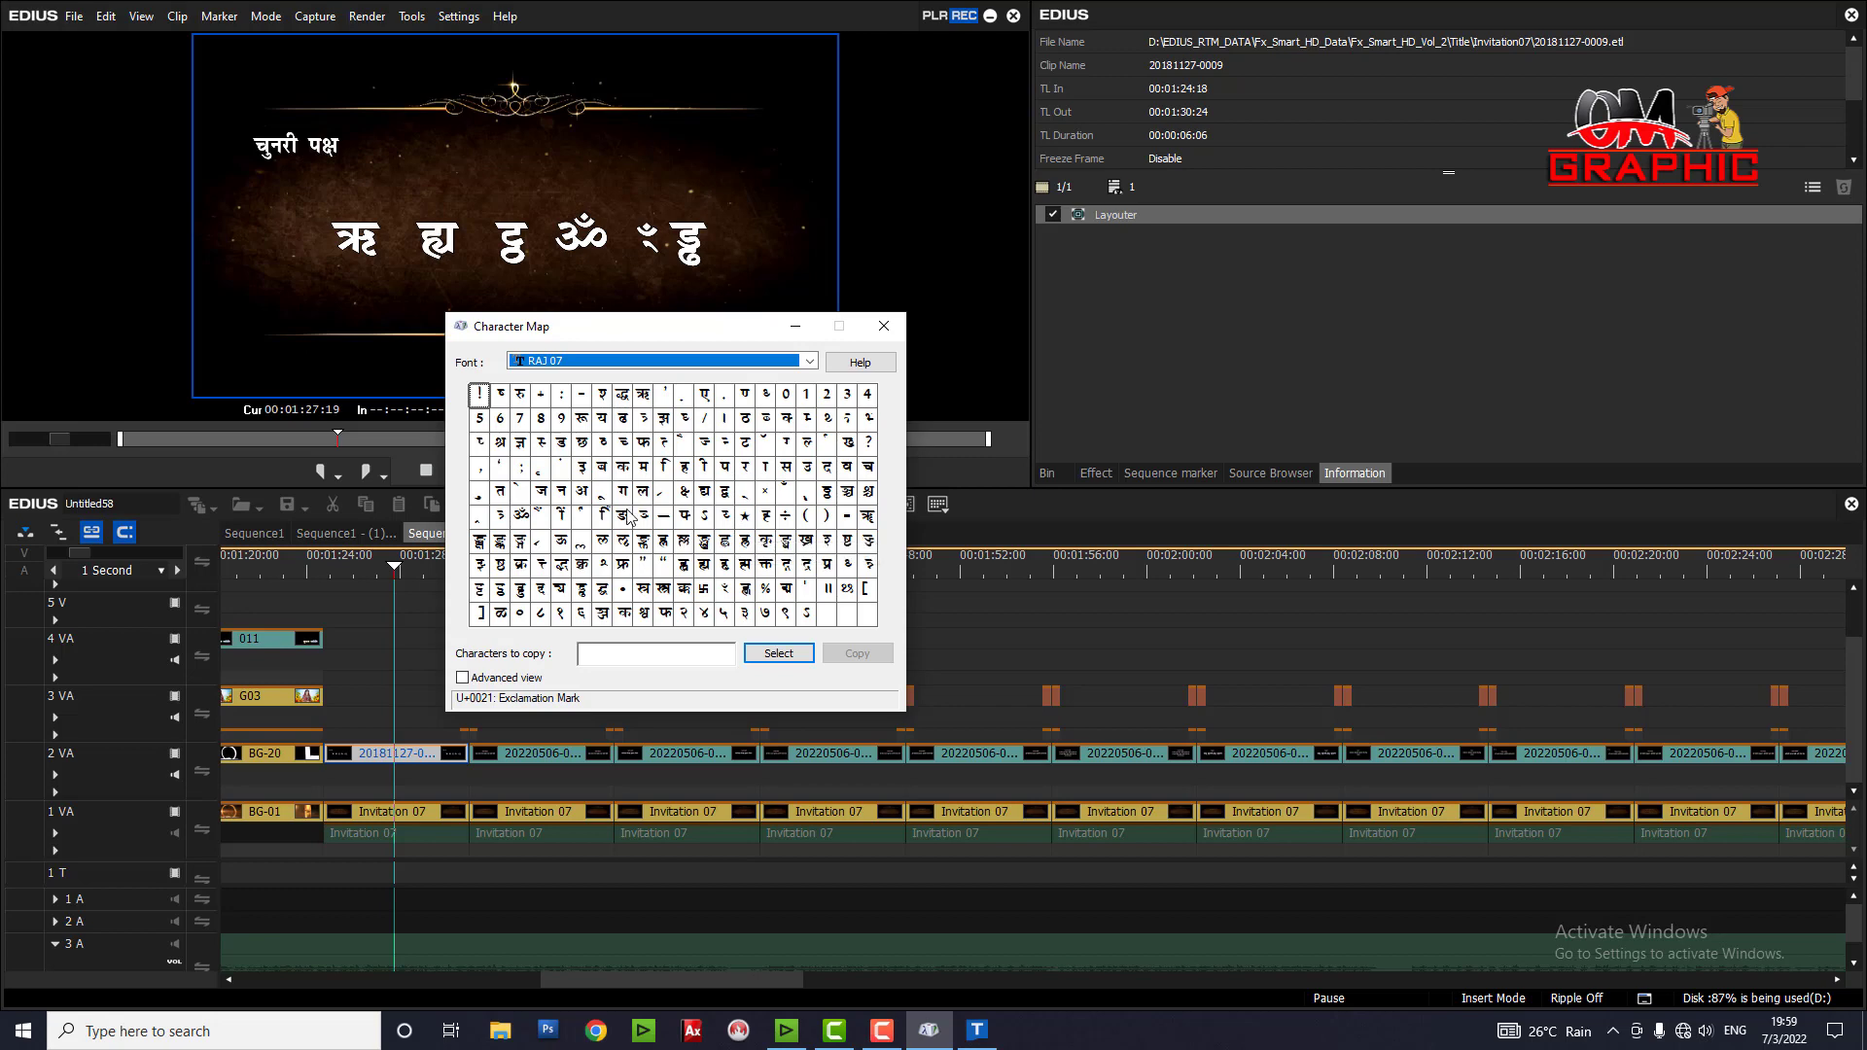
# Select the ॐ character (U+00AC) in Character Map and copy it
pyautogui.doubleClick(521, 517)
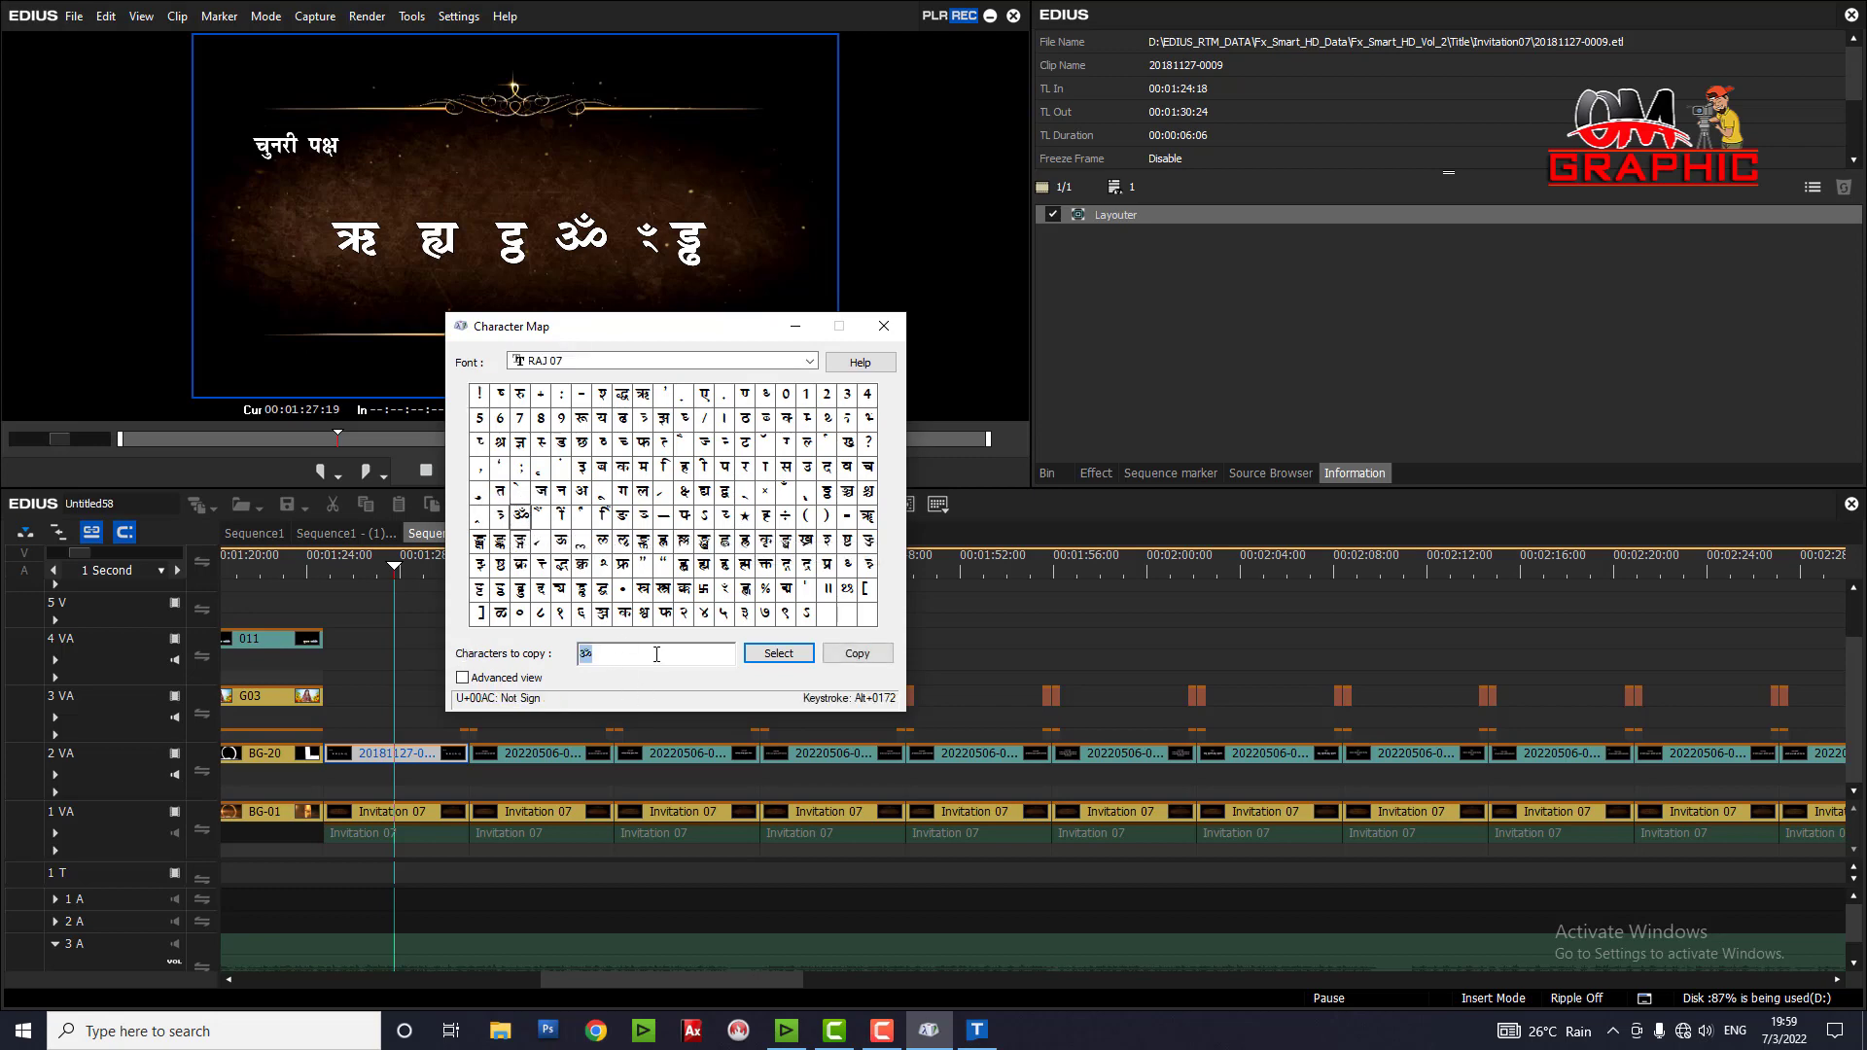
pyautogui.press('BackSpace')
pyautogui.doubleClick(522, 515)
pyautogui.moveTo(542, 658); pyautogui.dragTo(409, 653)
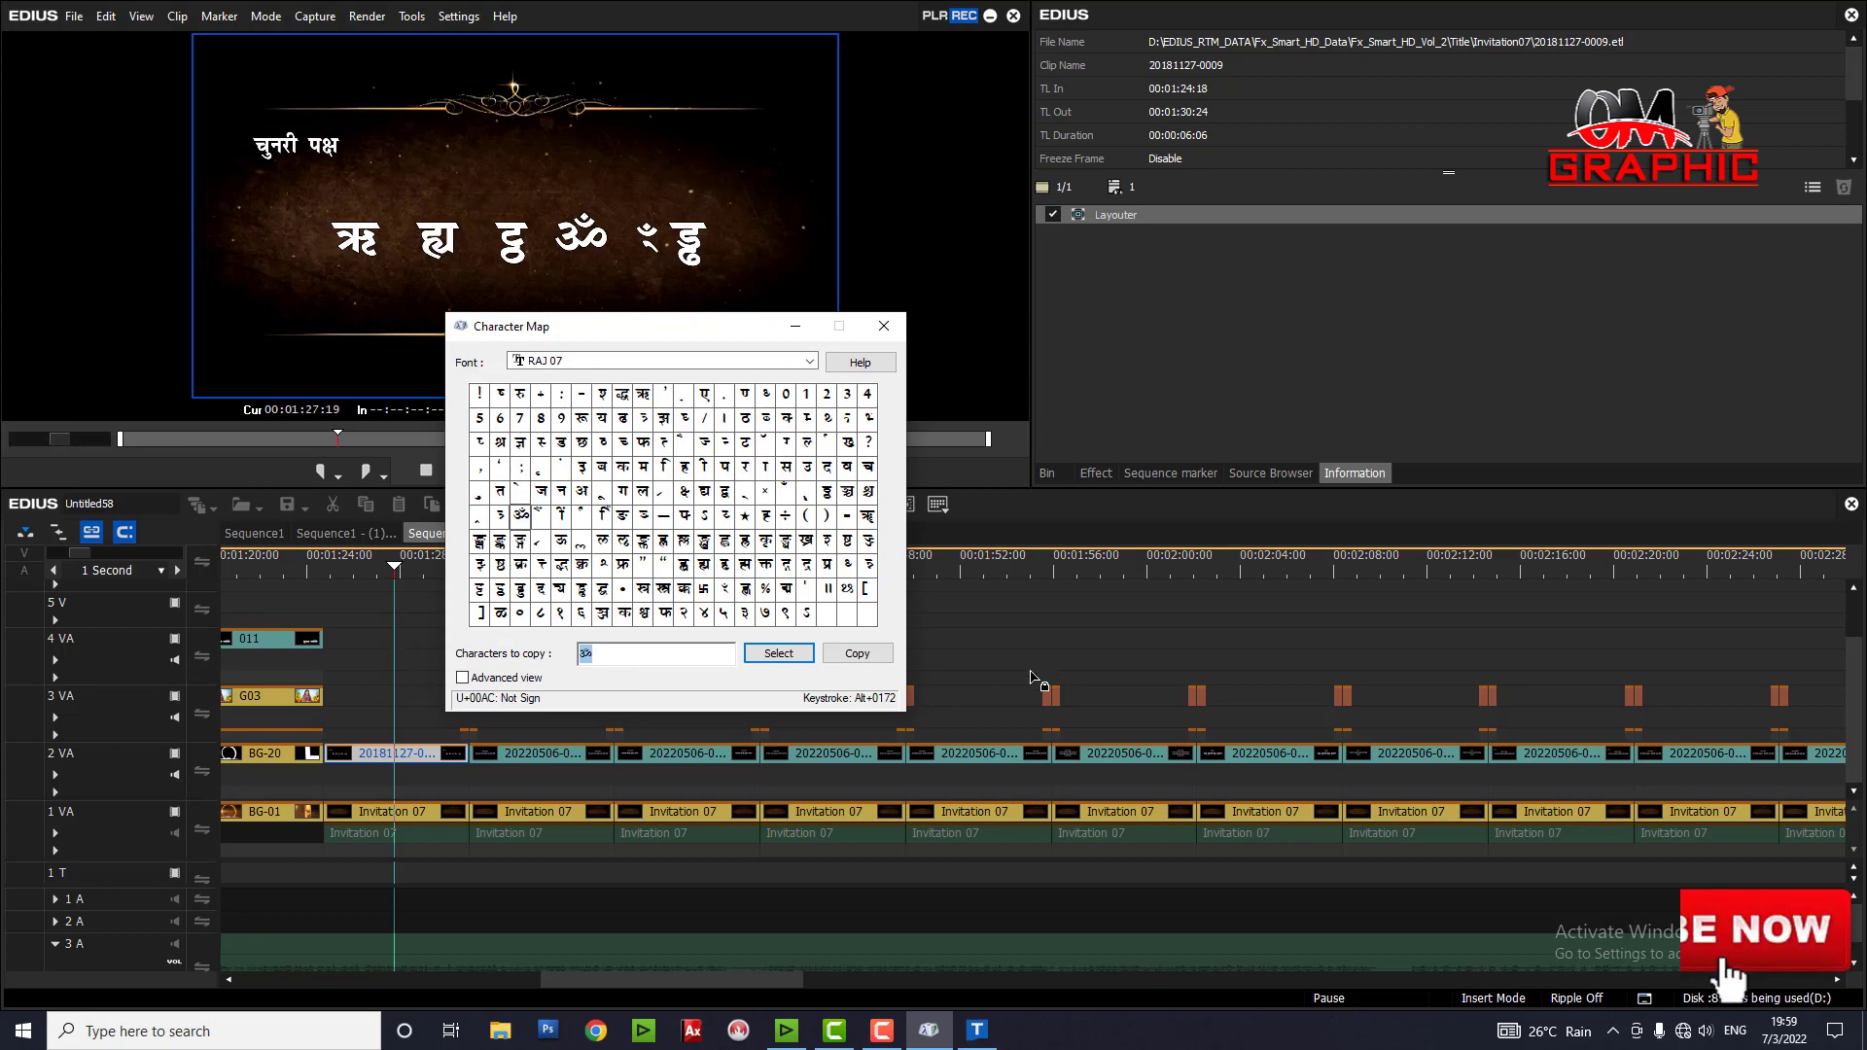
pyautogui.click(881, 657)
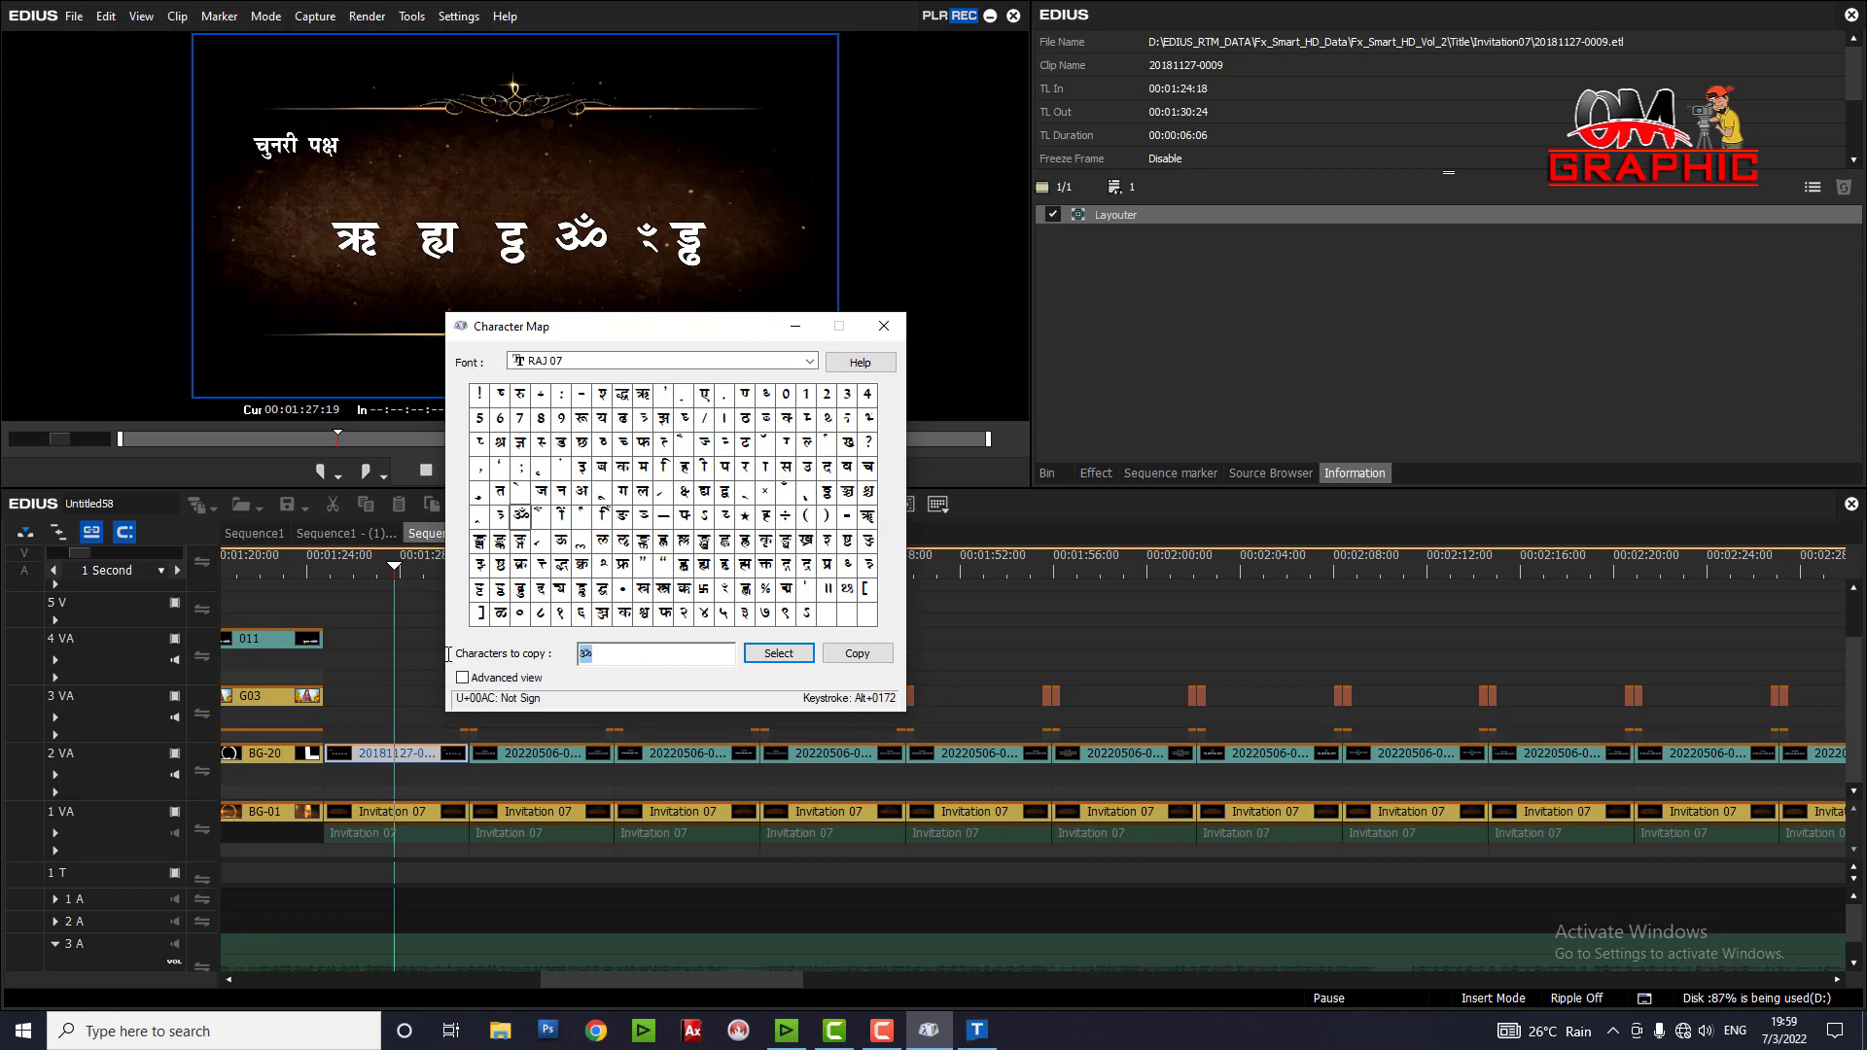
pyautogui.click(411, 755)
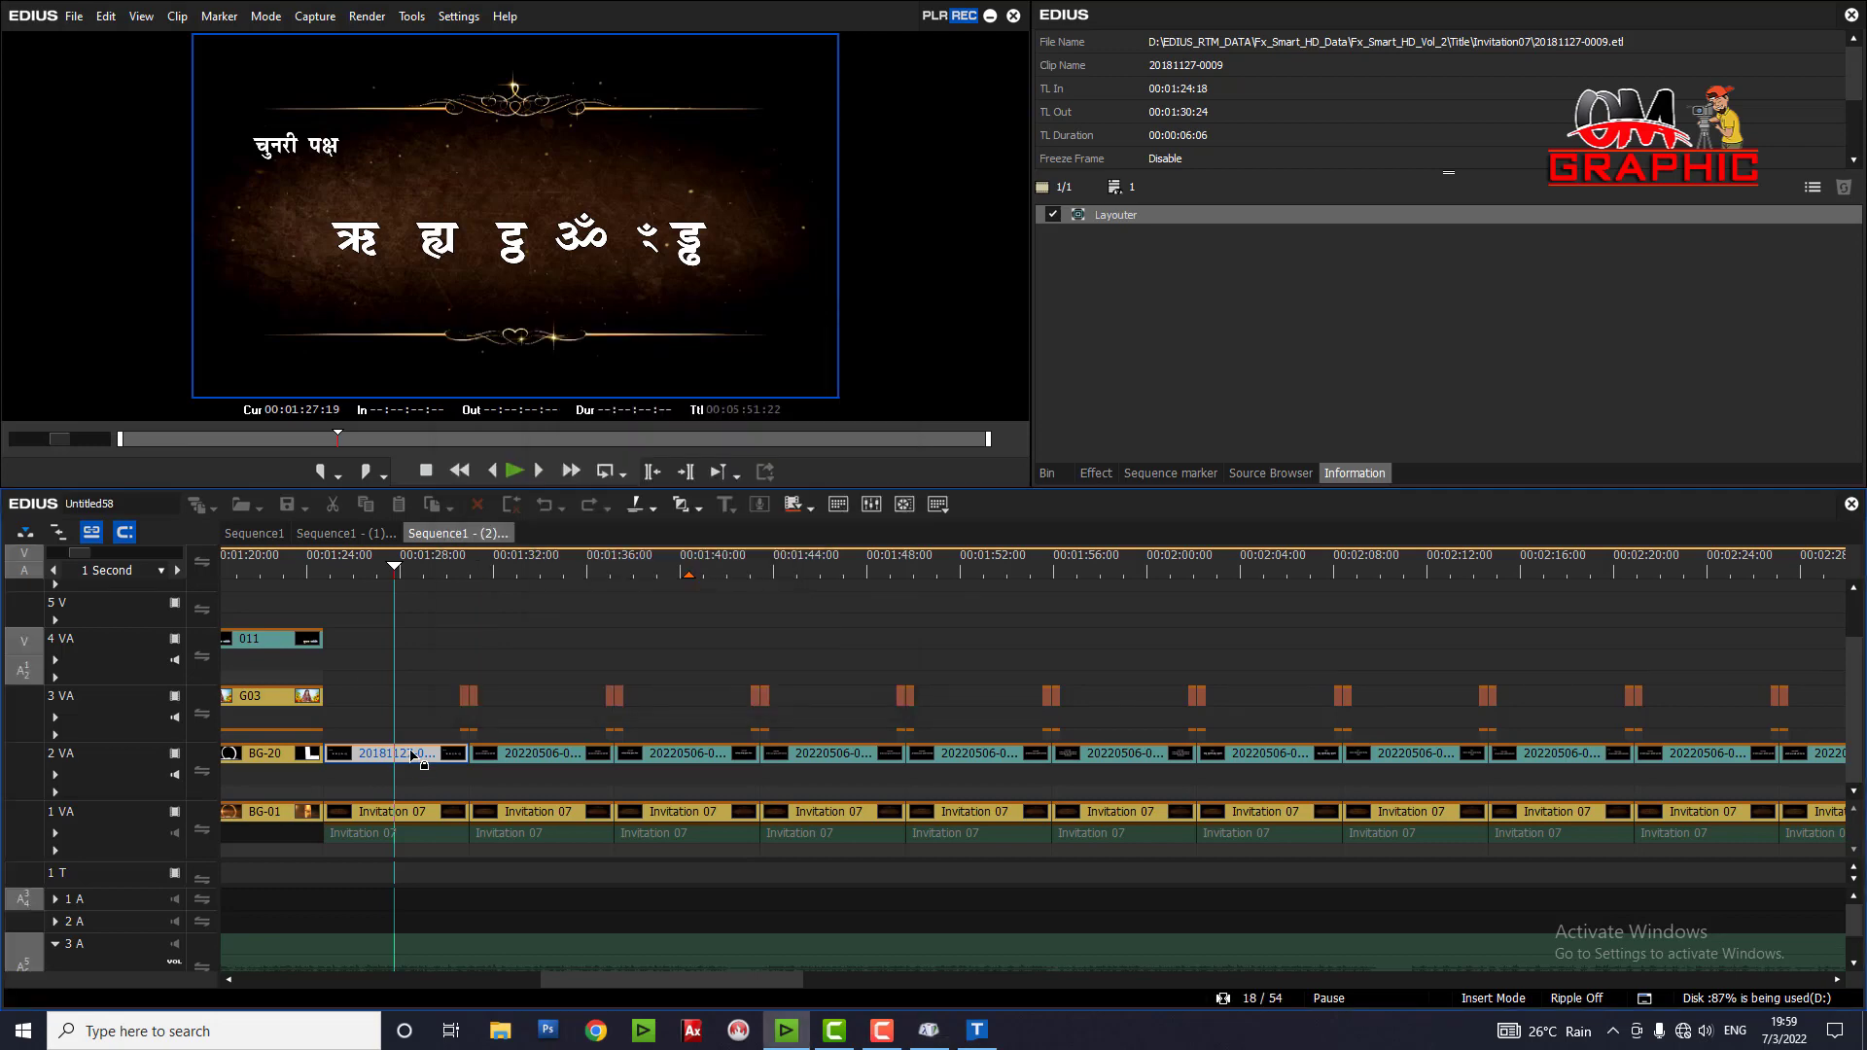
pyautogui.doubleClick(412, 756)
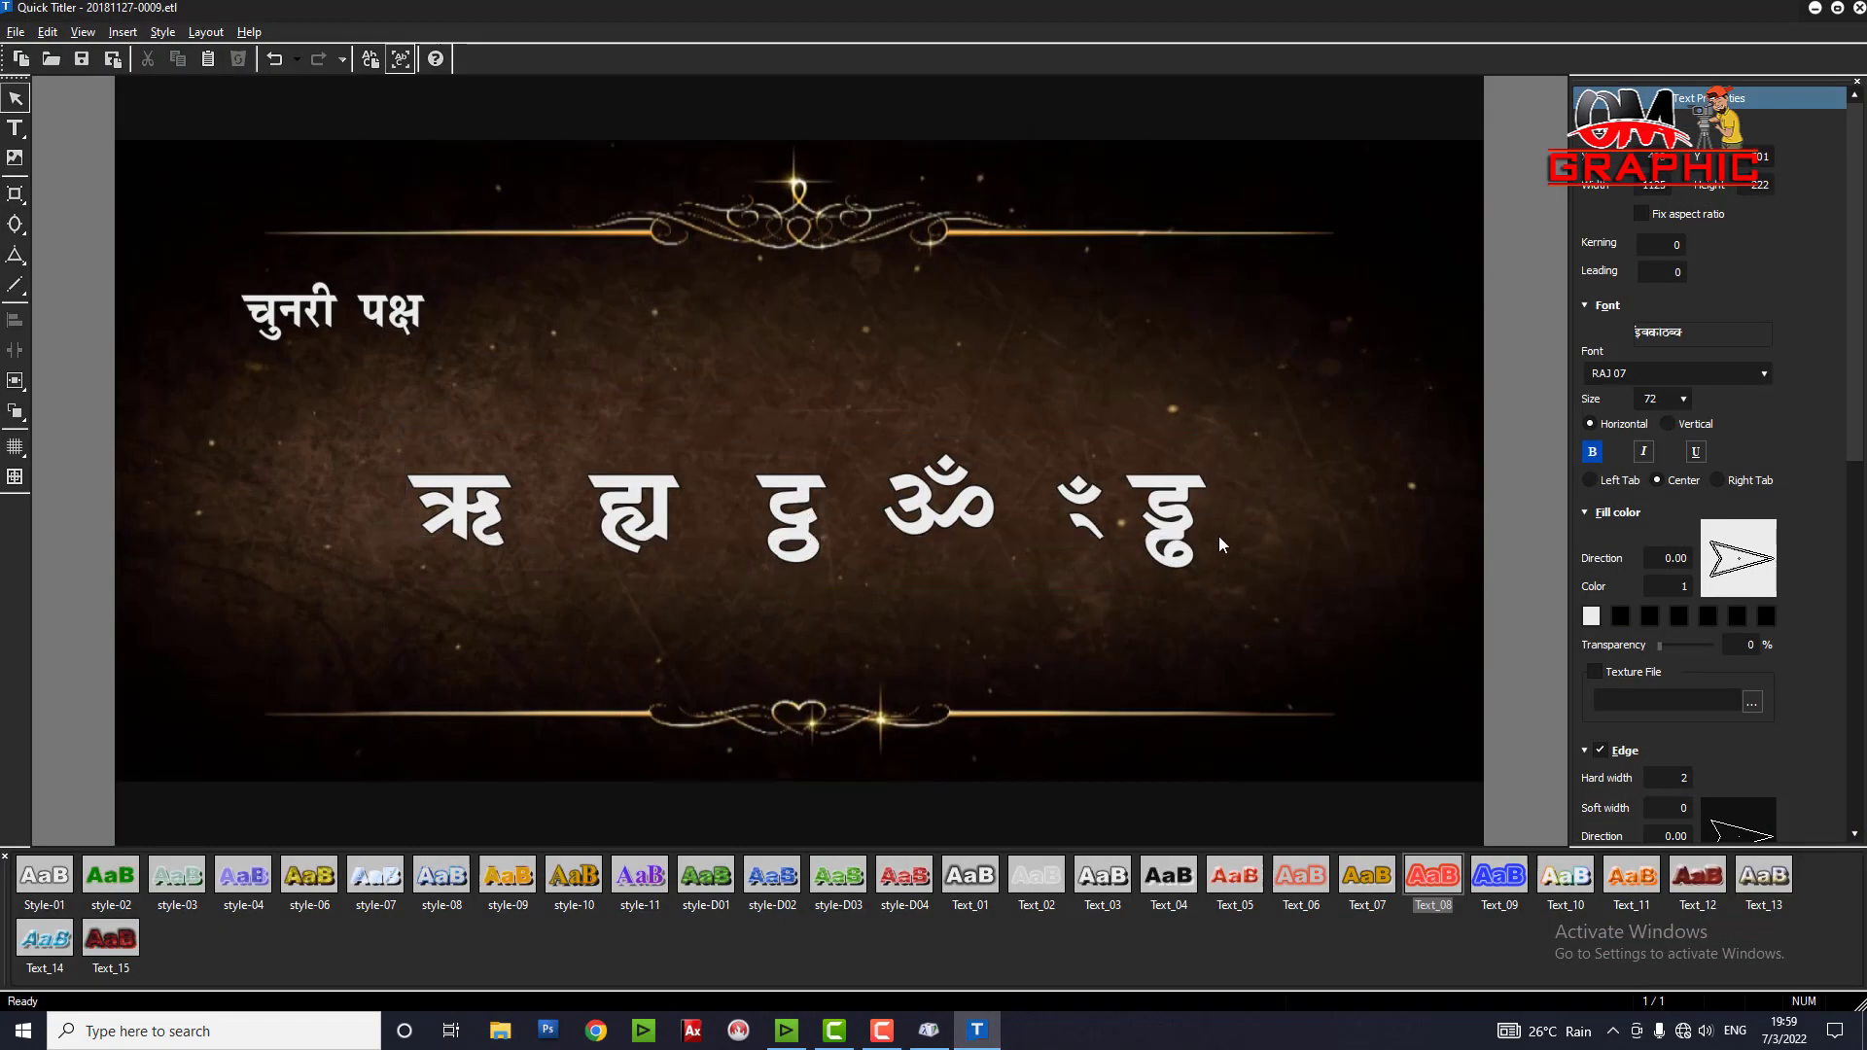
pyautogui.click(1206, 525)
pyautogui.doubleClick(1195, 496)
pyautogui.moveTo(1194, 496); pyautogui.dragTo(218, 566)
pyautogui.press('Delete')
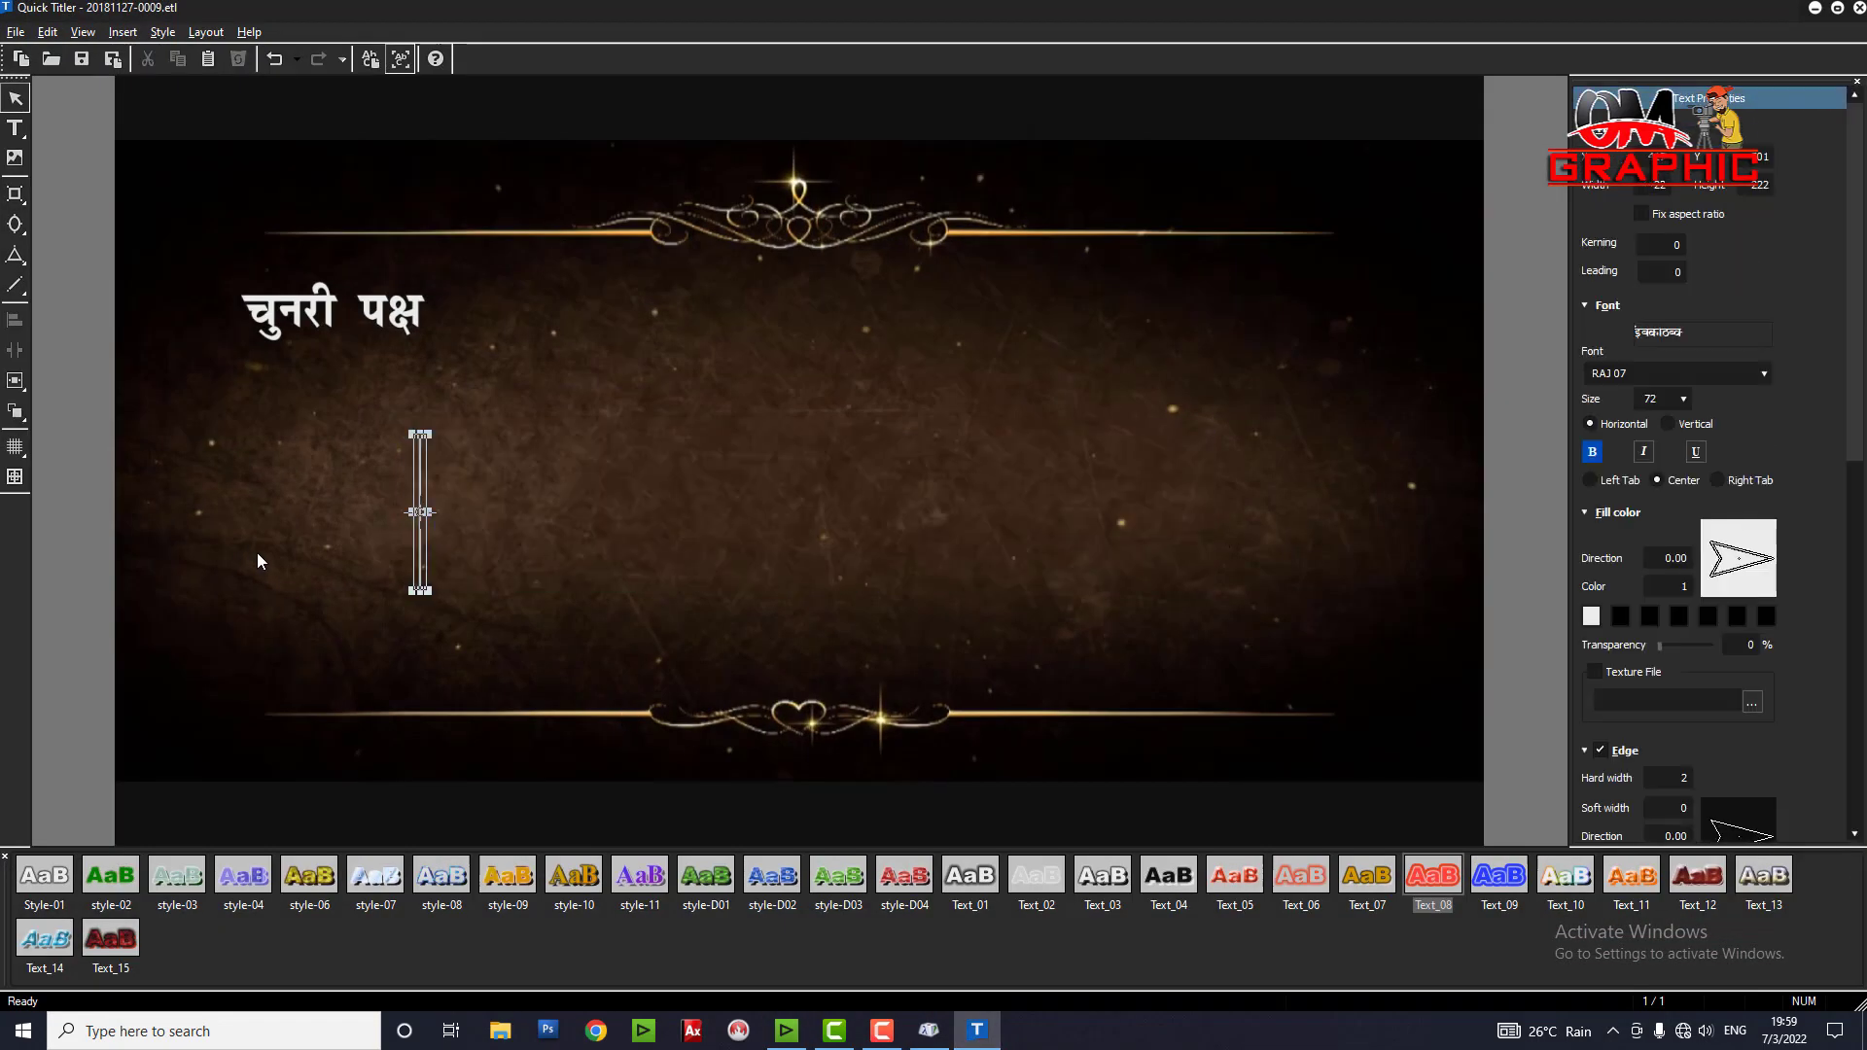
pyautogui.hotkey('ctrl', 'v')
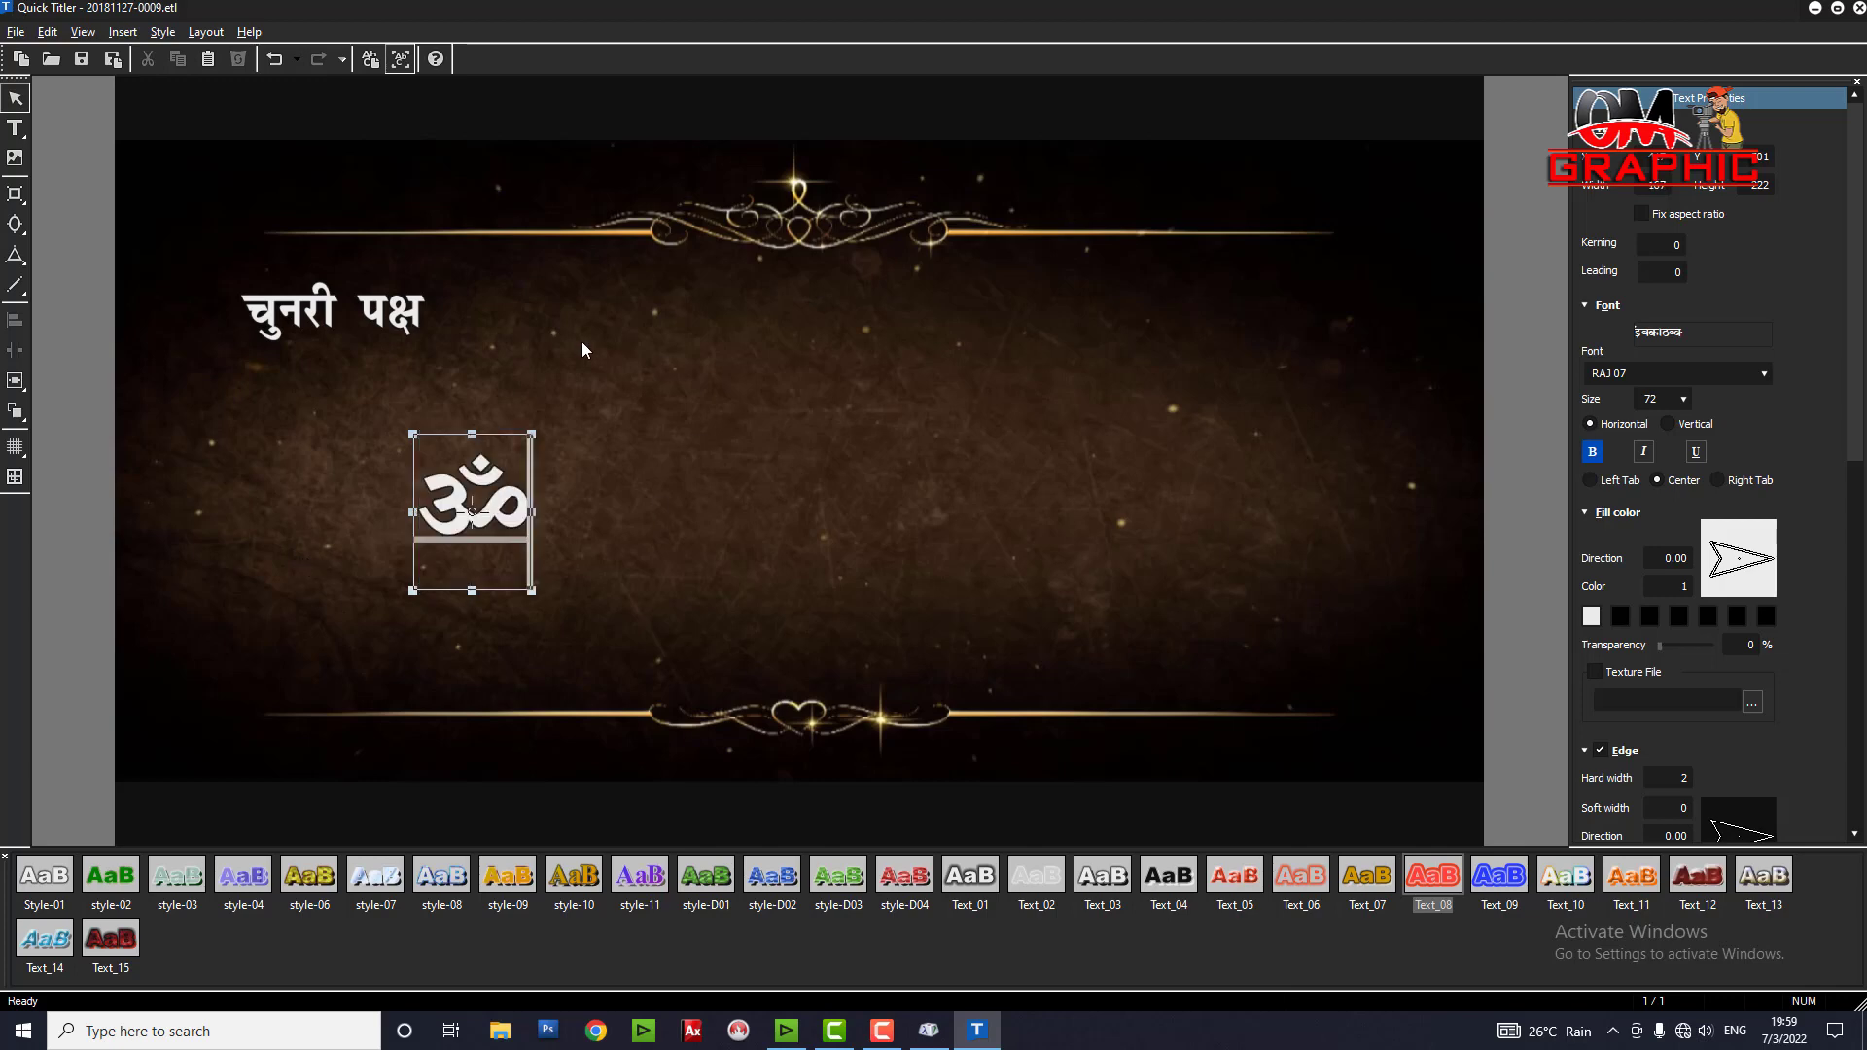
# Switch to Character Map and replace the characters to copy with the RAJ 07 conjunct character U+00F0, and copy it
pyautogui.click(929, 1033)
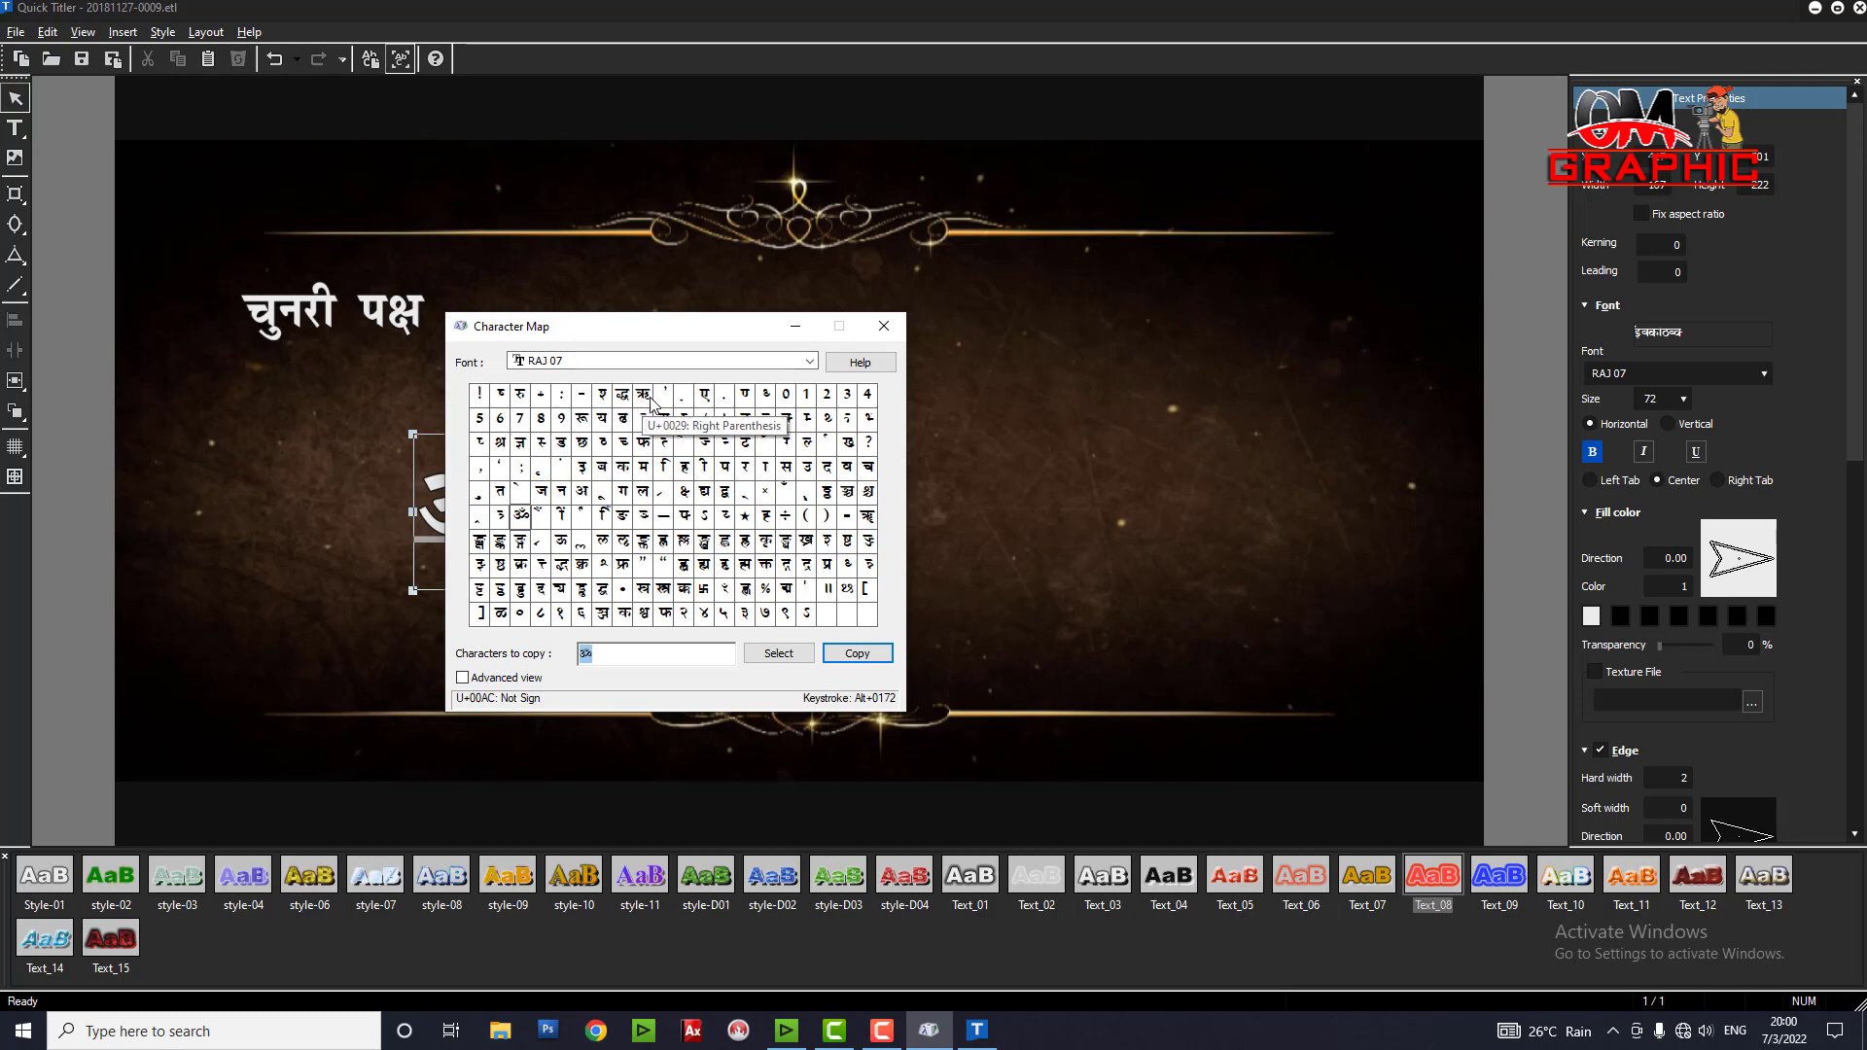
pyautogui.doubleClick(601, 590)
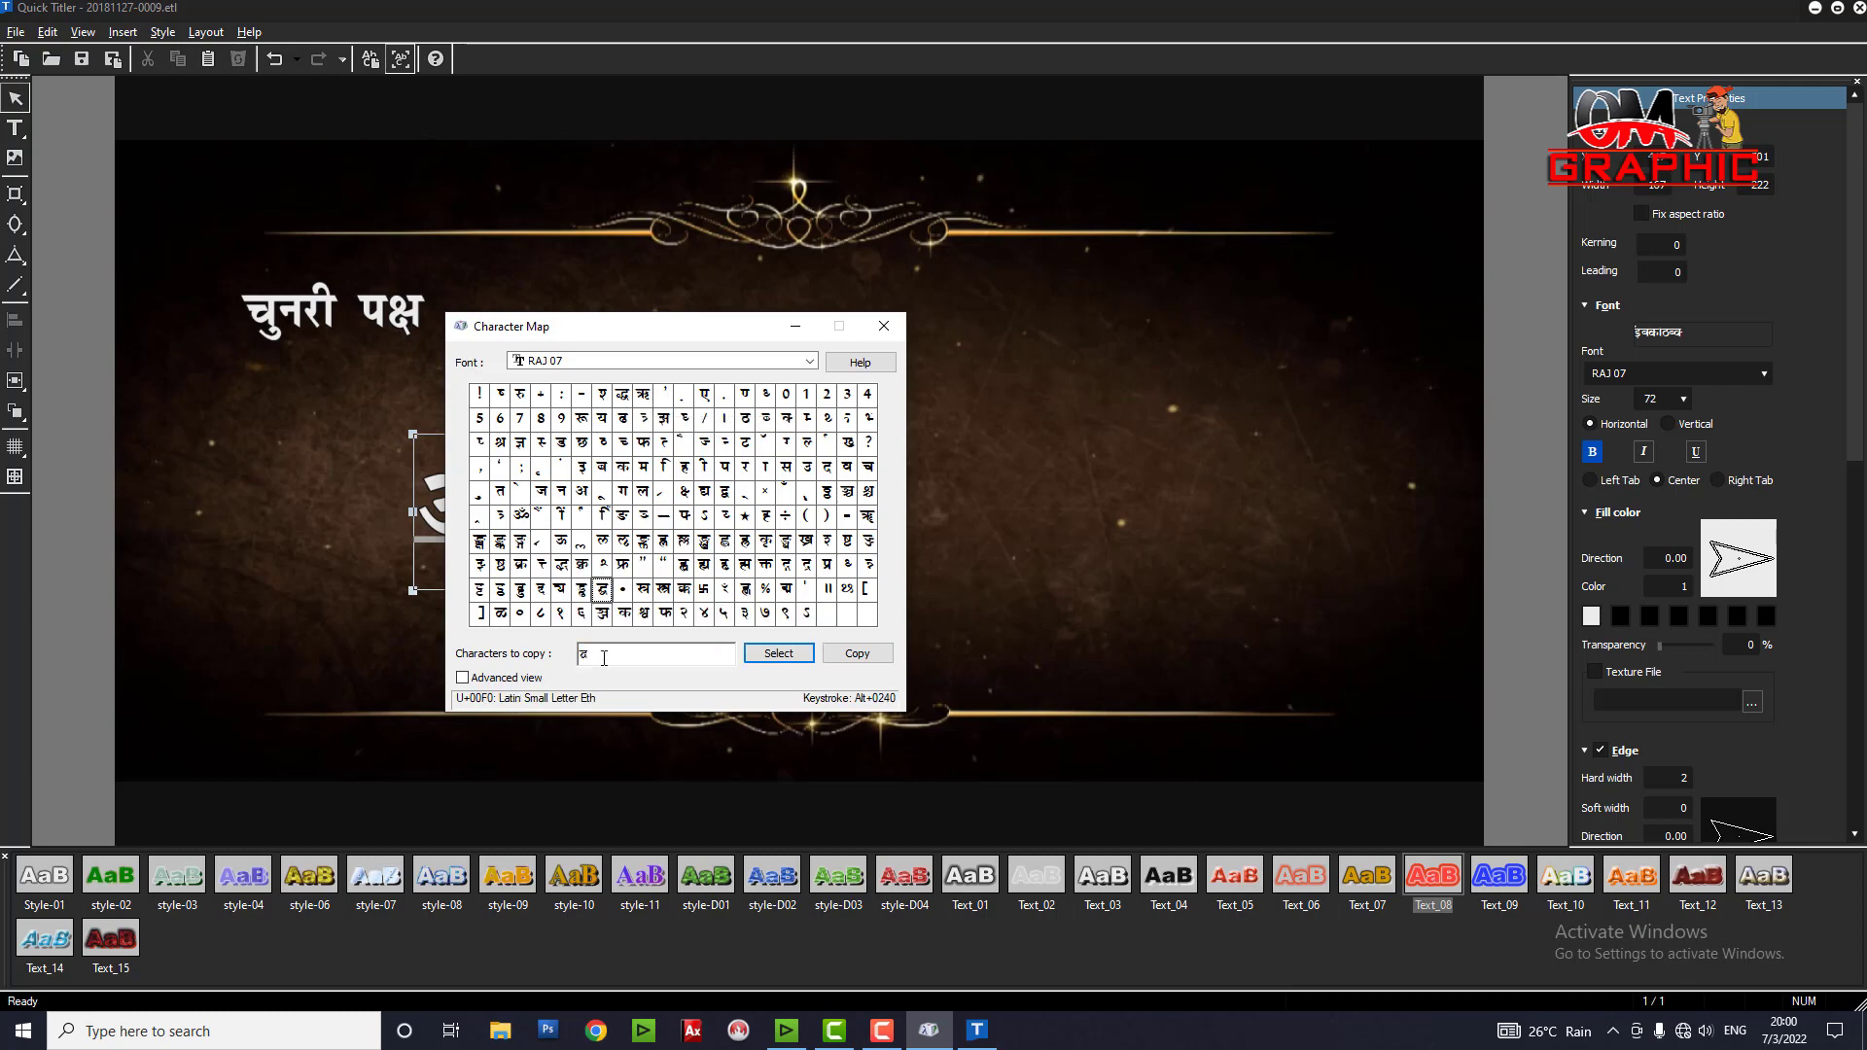
pyautogui.doubleClick(614, 659)
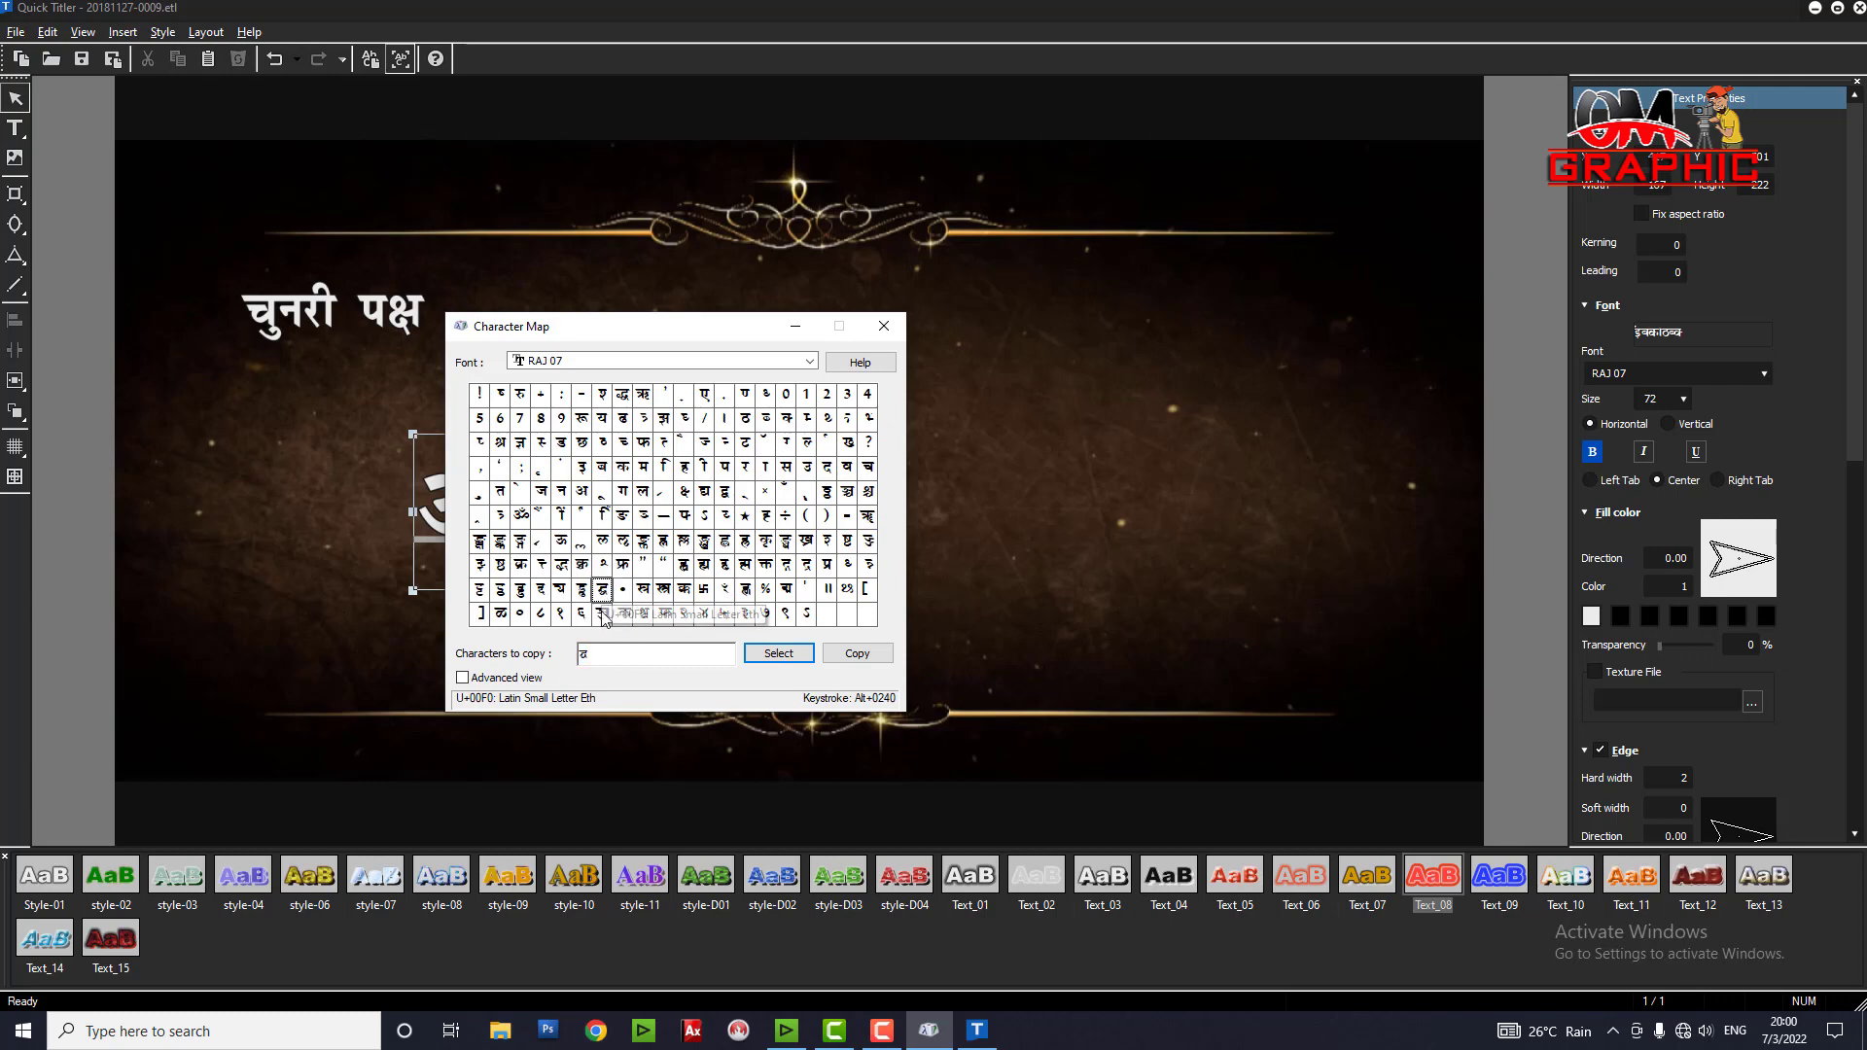
pyautogui.click(857, 653)
# Return to the Quick Titler title and paste the copied conjunct after the ॐ, separated by a space
pyautogui.click(661, 544)
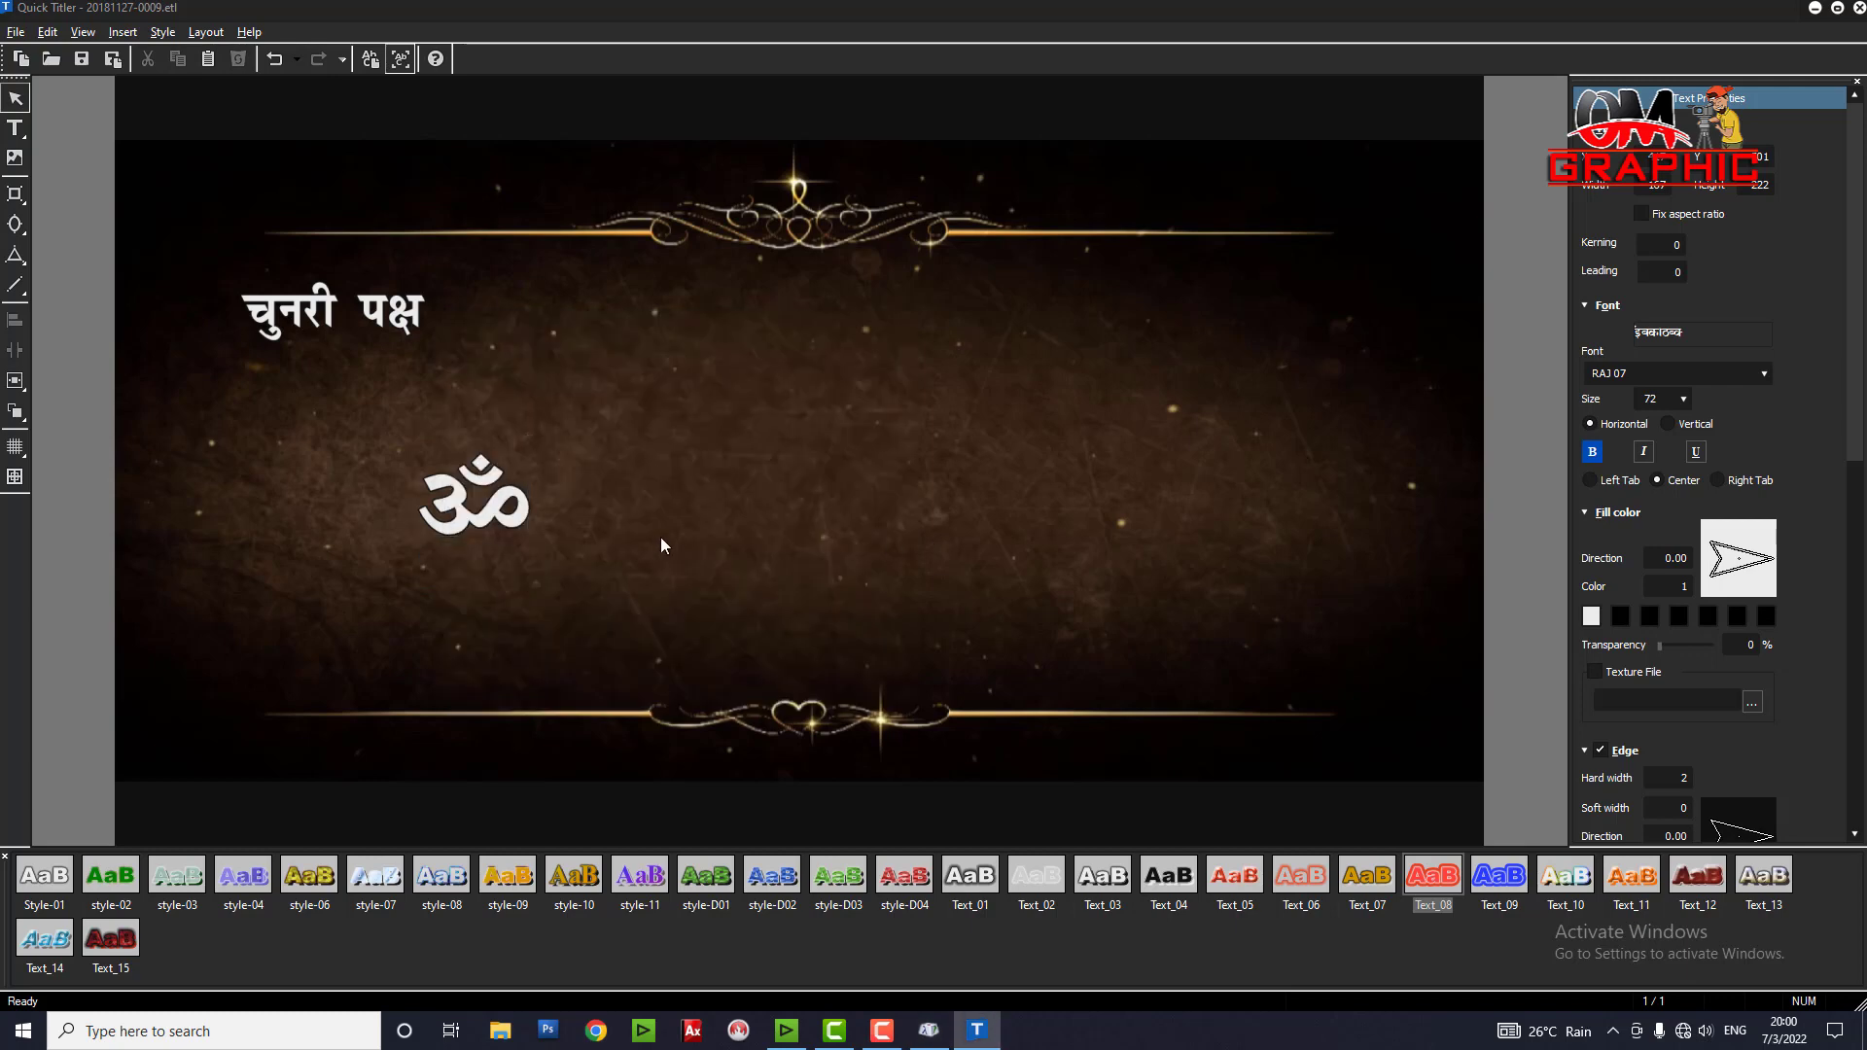
pyautogui.click(529, 499)
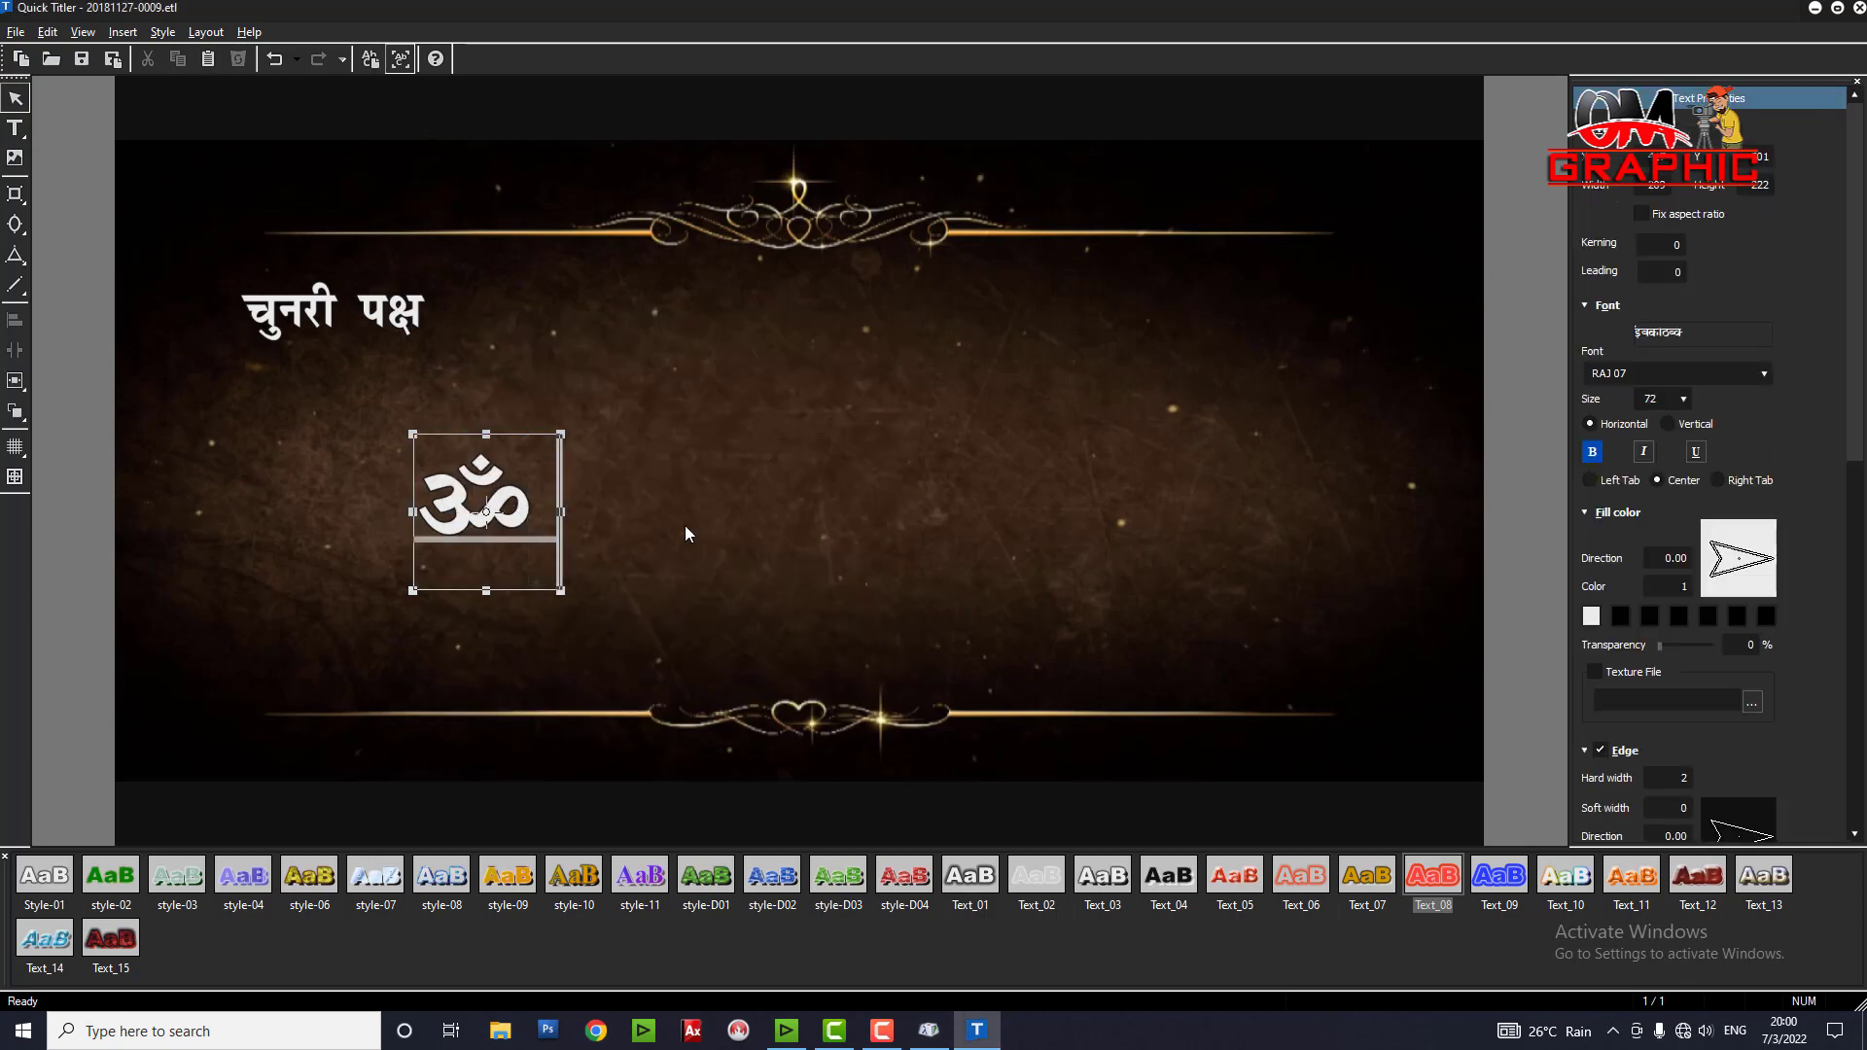
pyautogui.hotkey('ctrl', 'v')
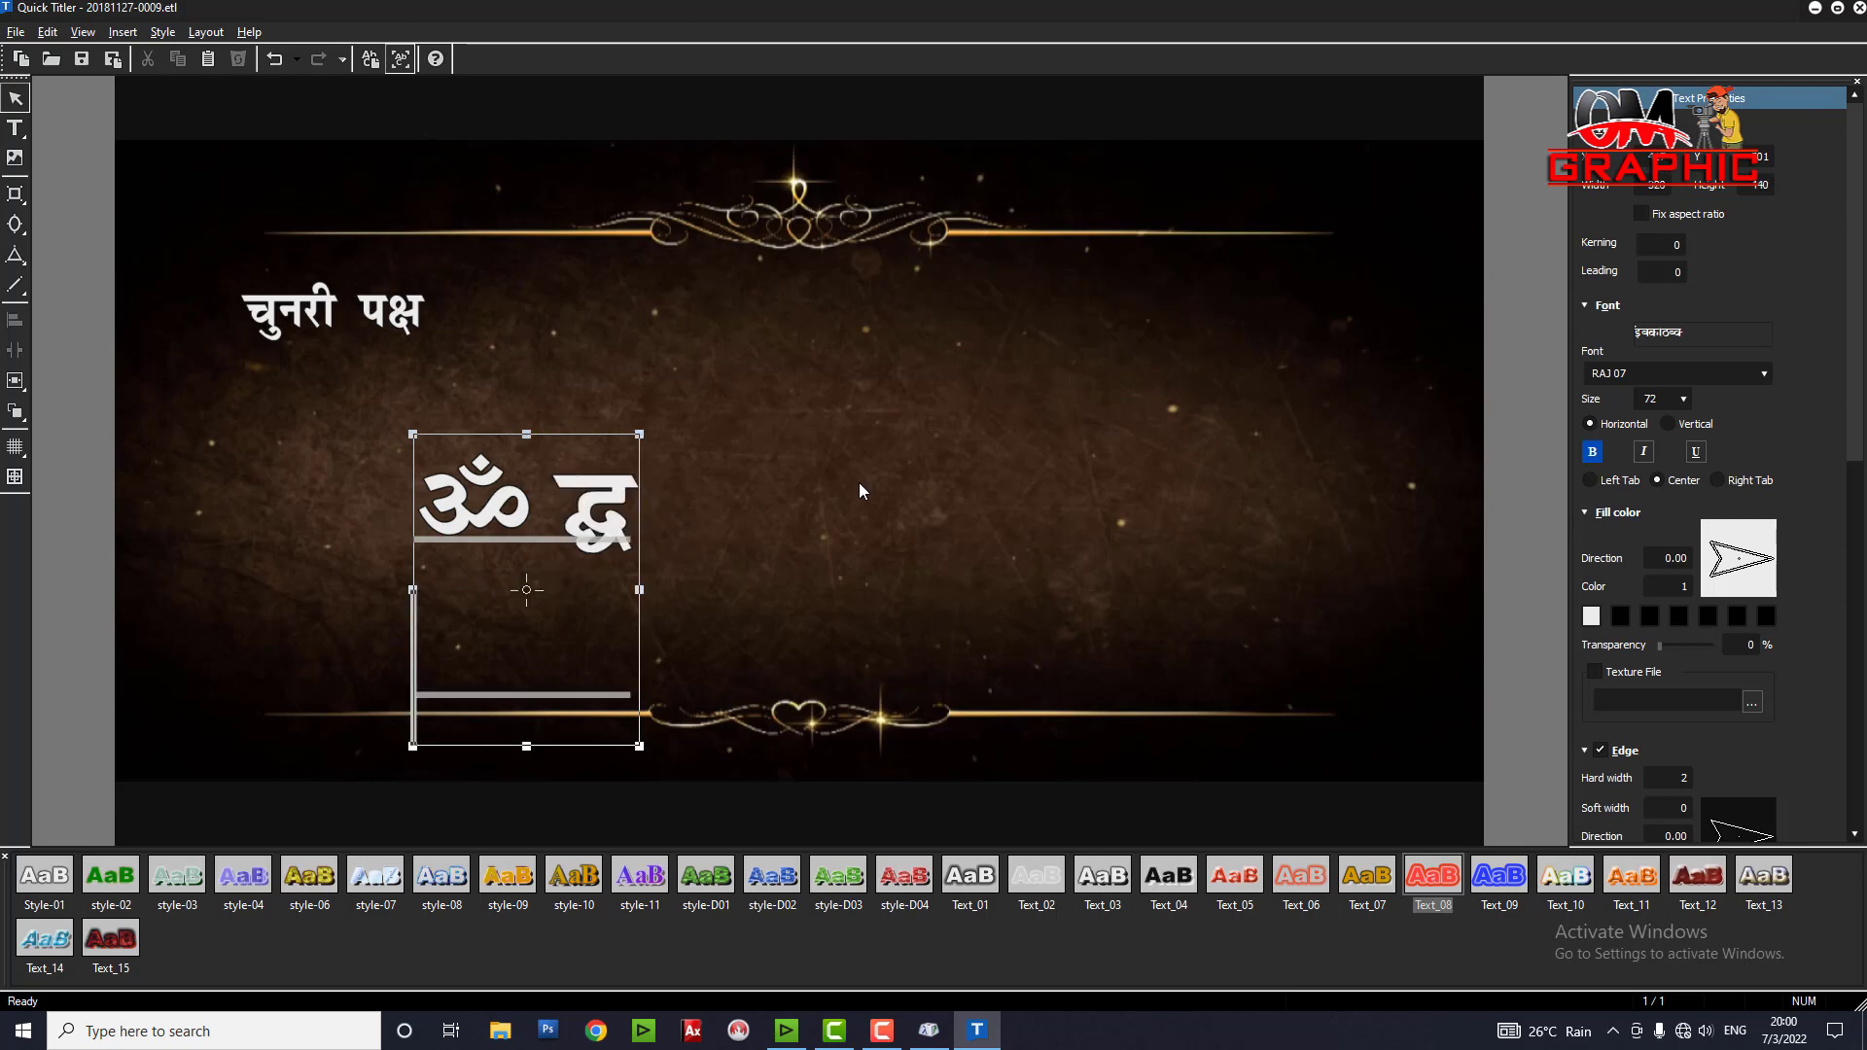
pyautogui.click(978, 510)
# Close Character Map and search Windows for "mp"
pyautogui.click(929, 1030)
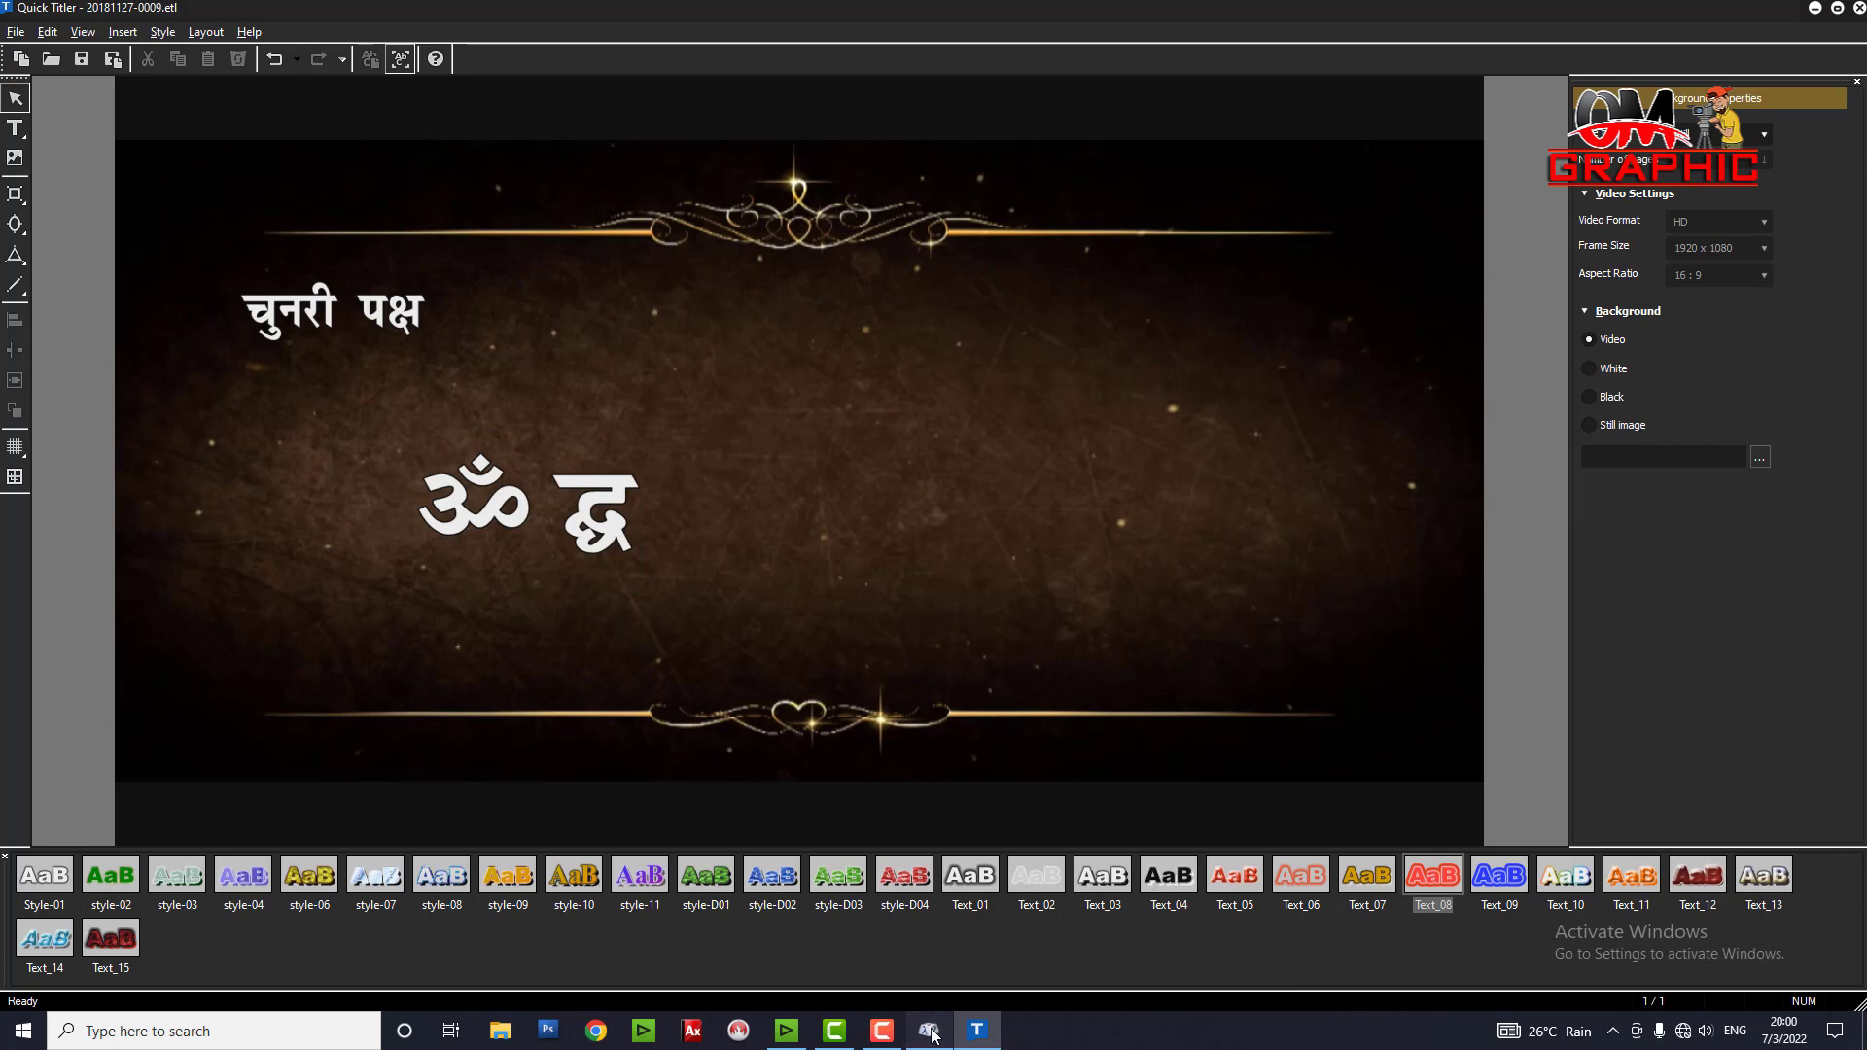
pyautogui.click(884, 325)
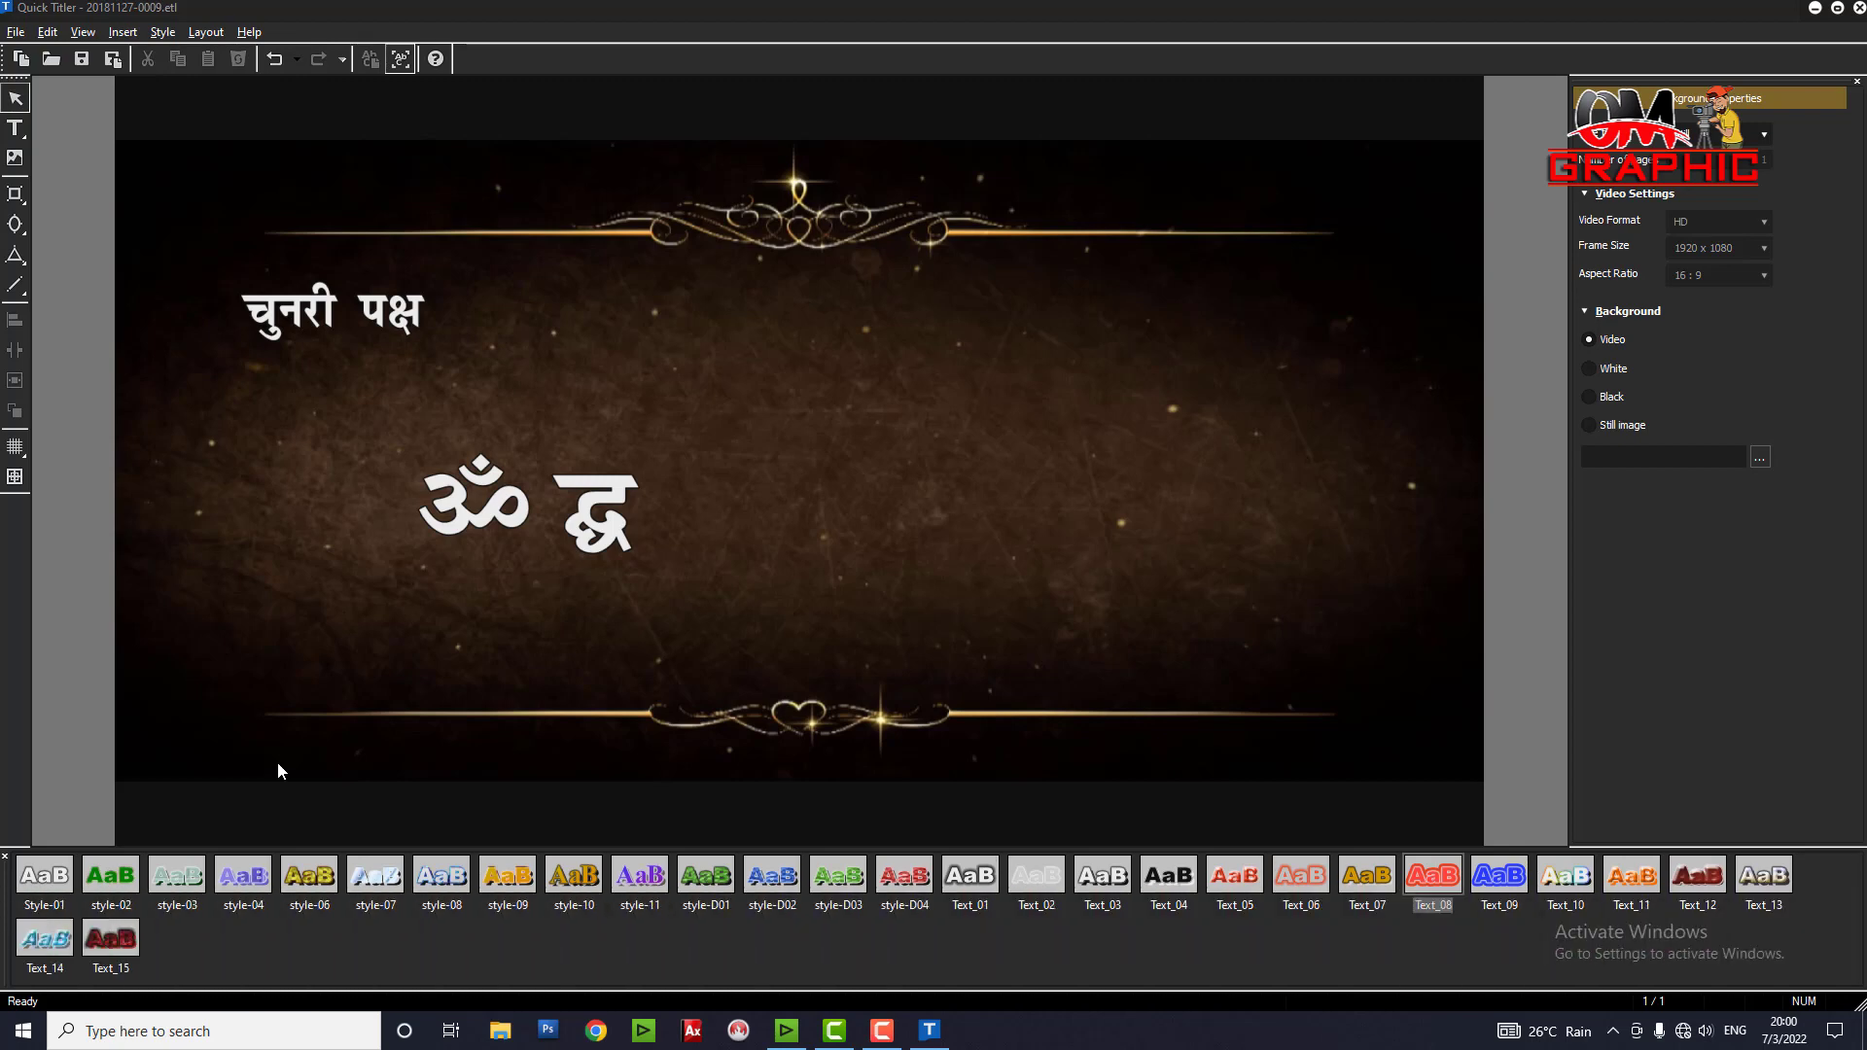
pyautogui.click(216, 1033)
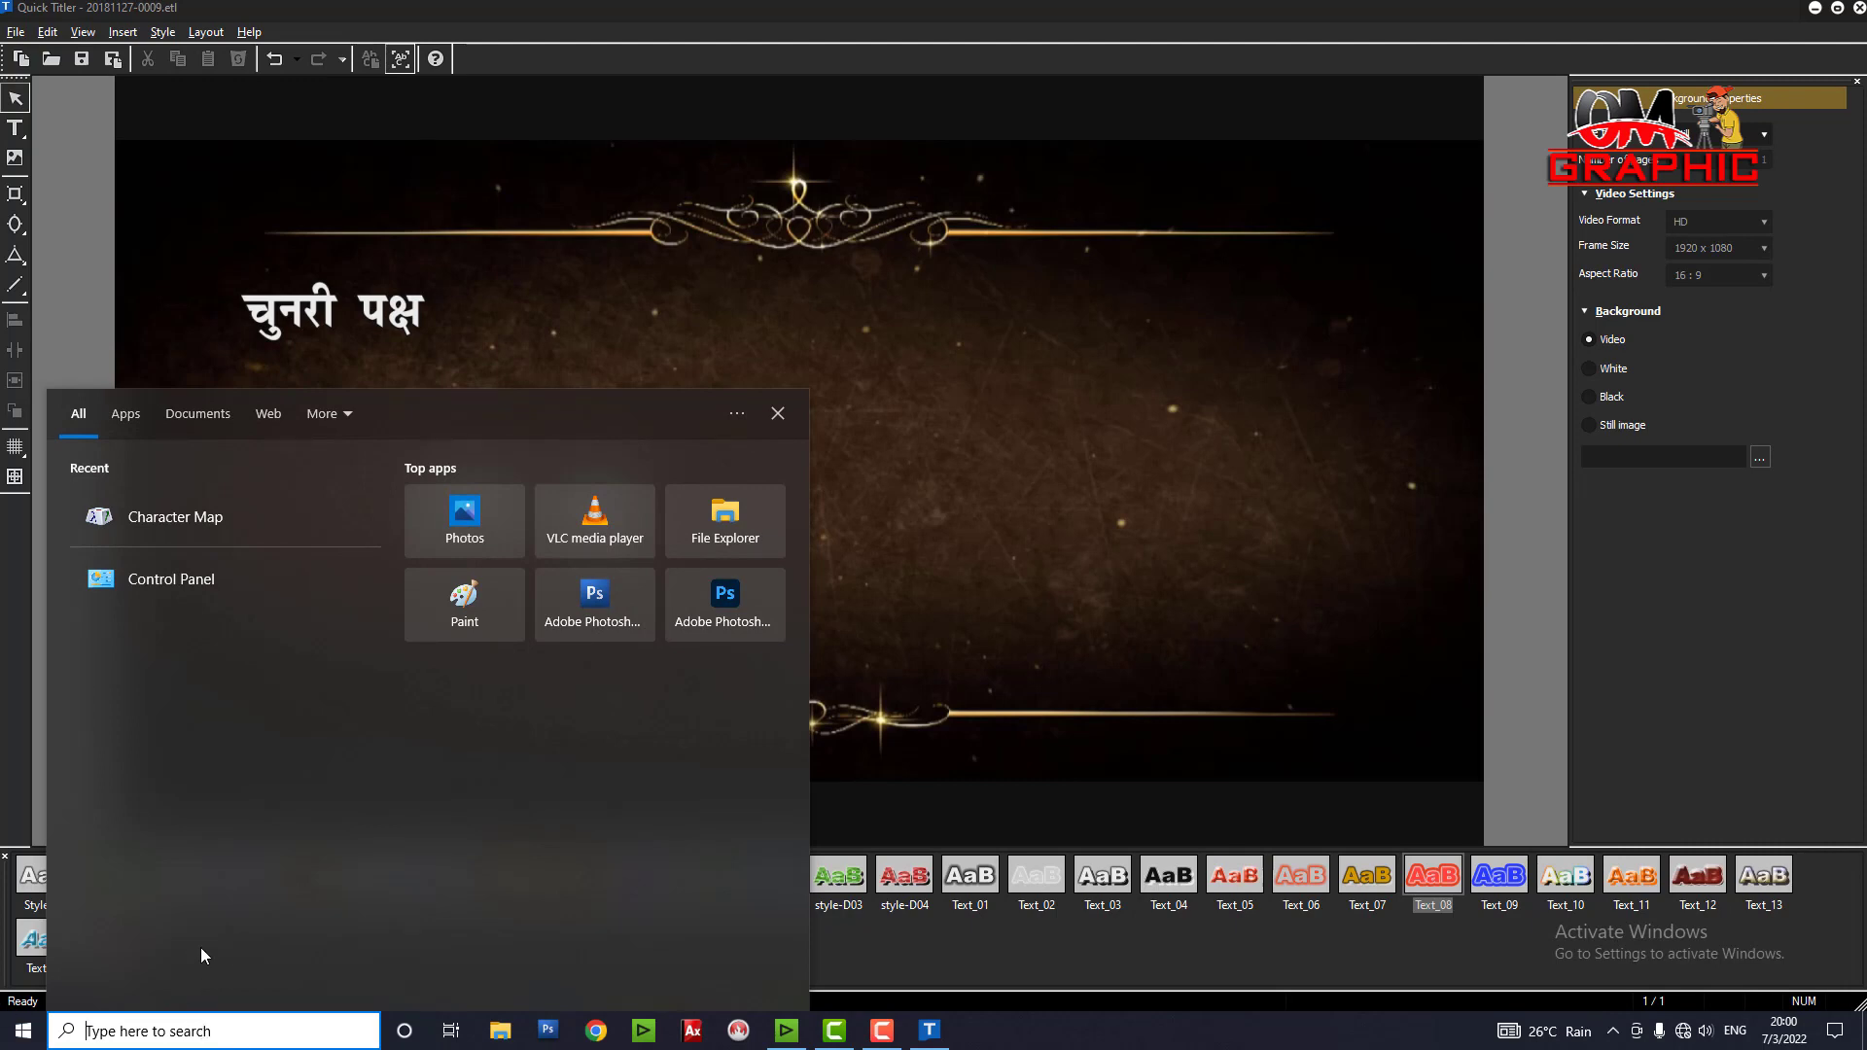
pyautogui.write('mp')
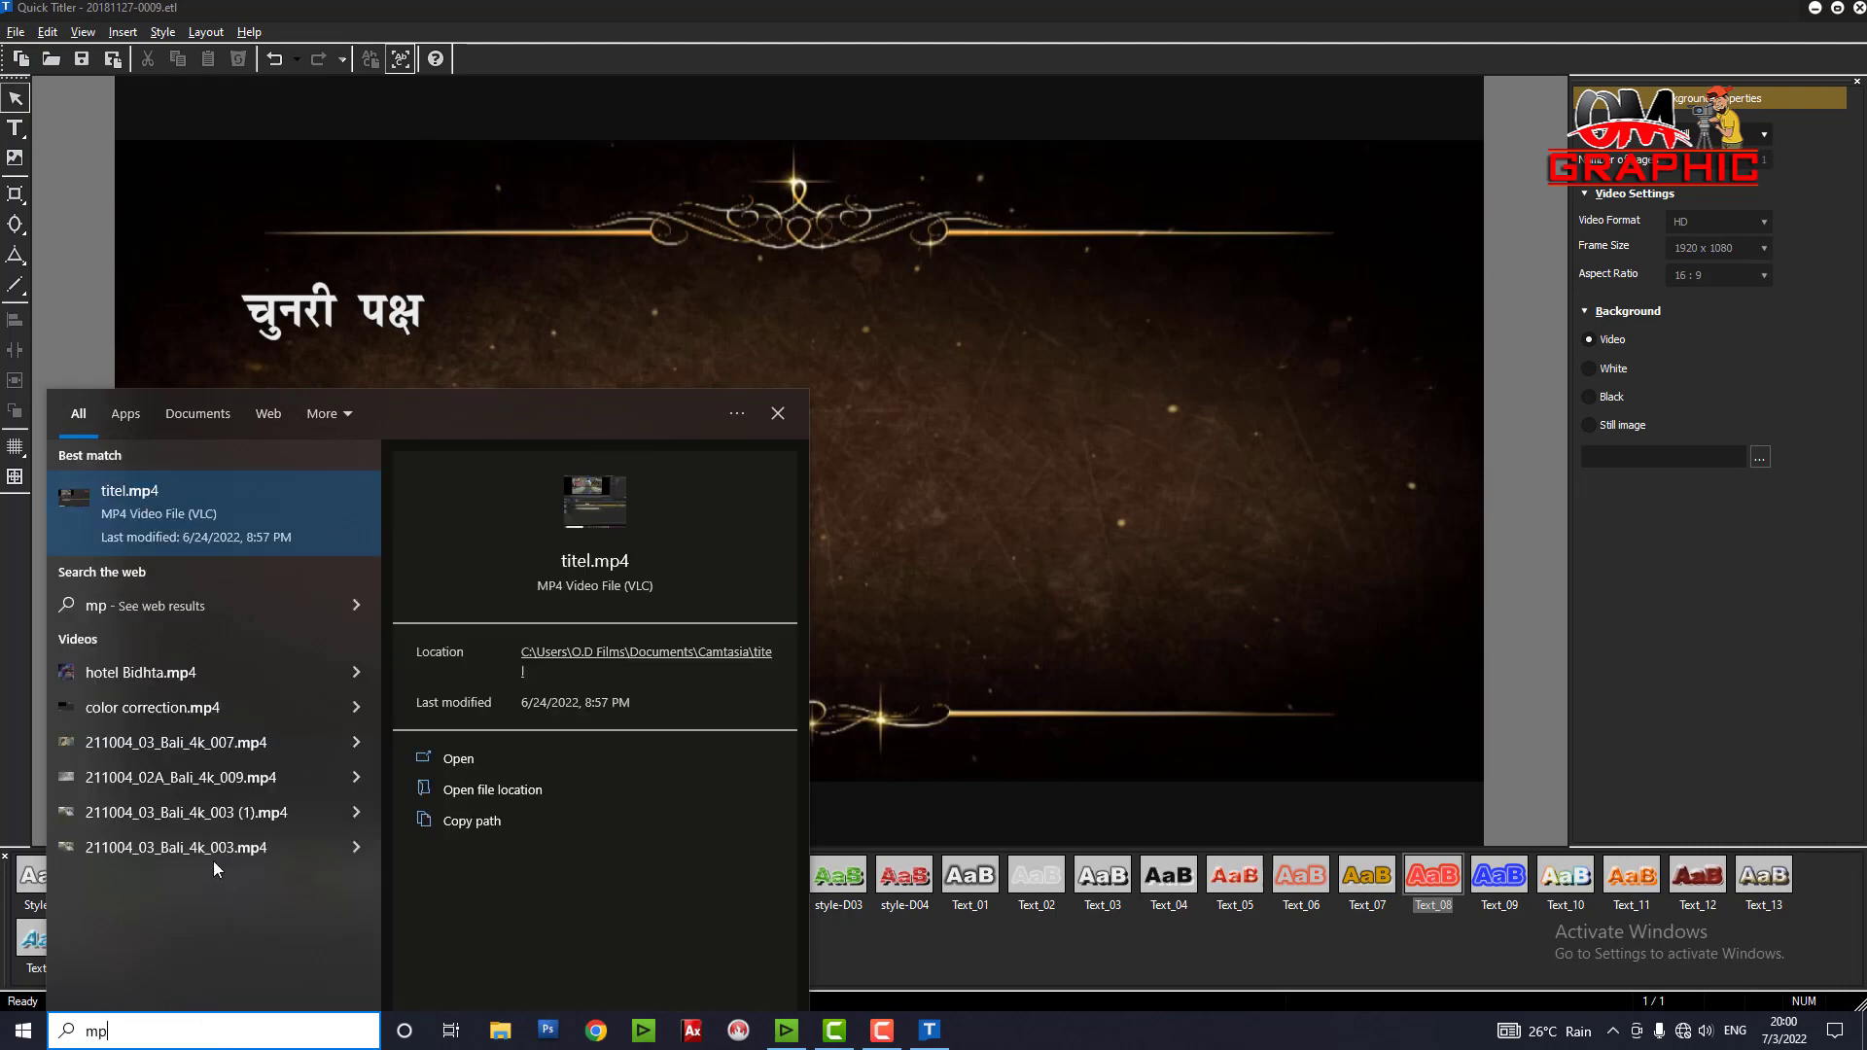